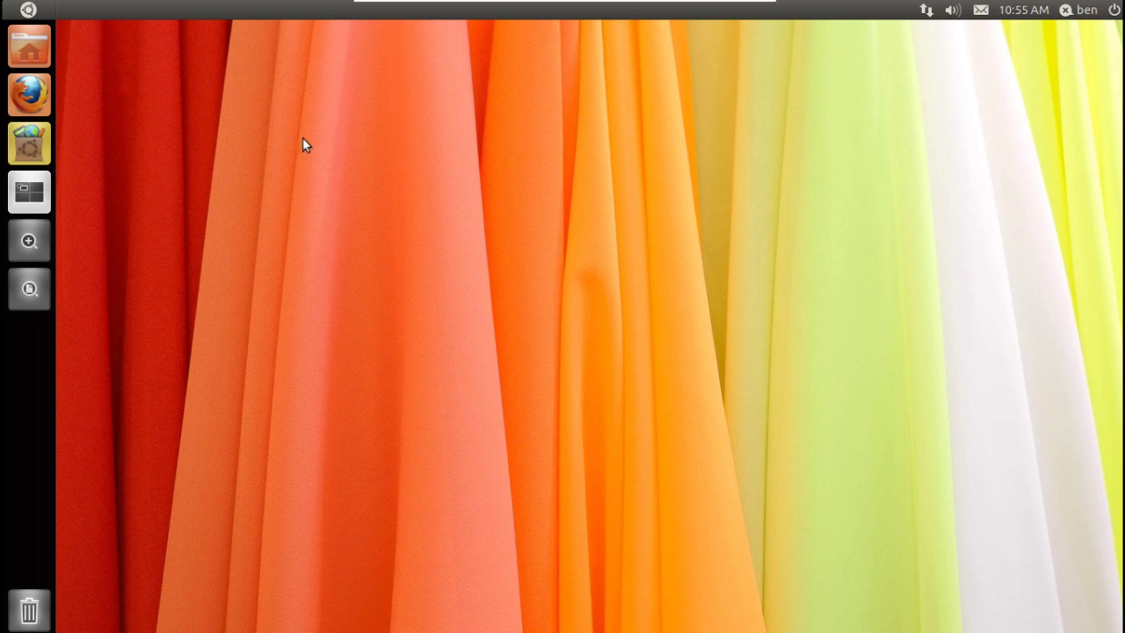
- Search Google for 'wine' in Firefox and go to the winehq.org Downloads page
click(29, 92)
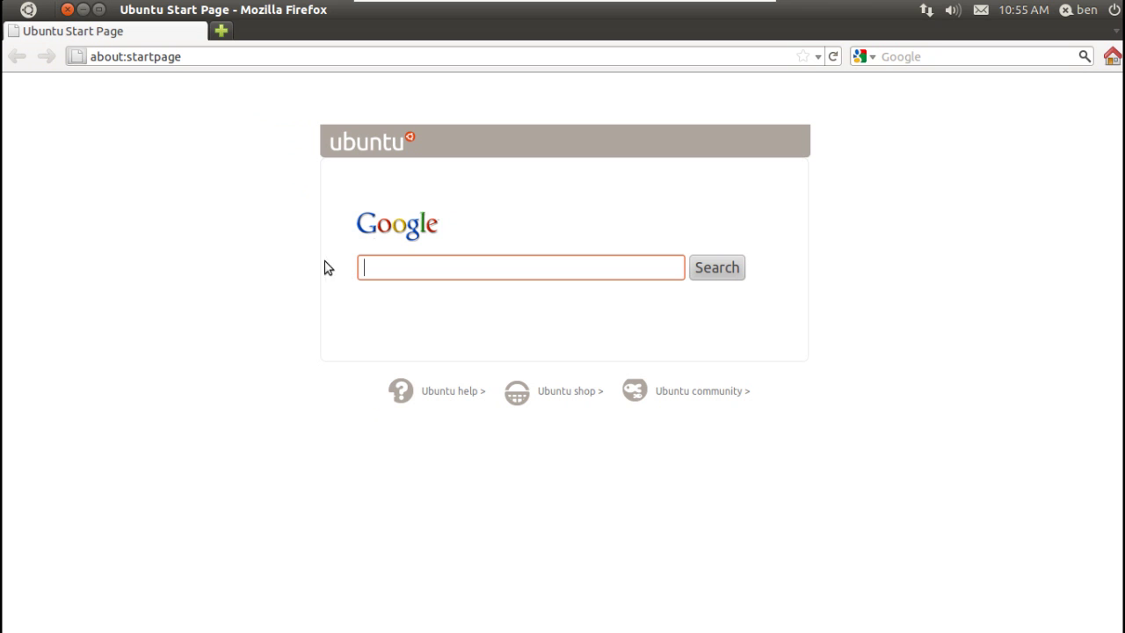
text(wine)
key(Return)
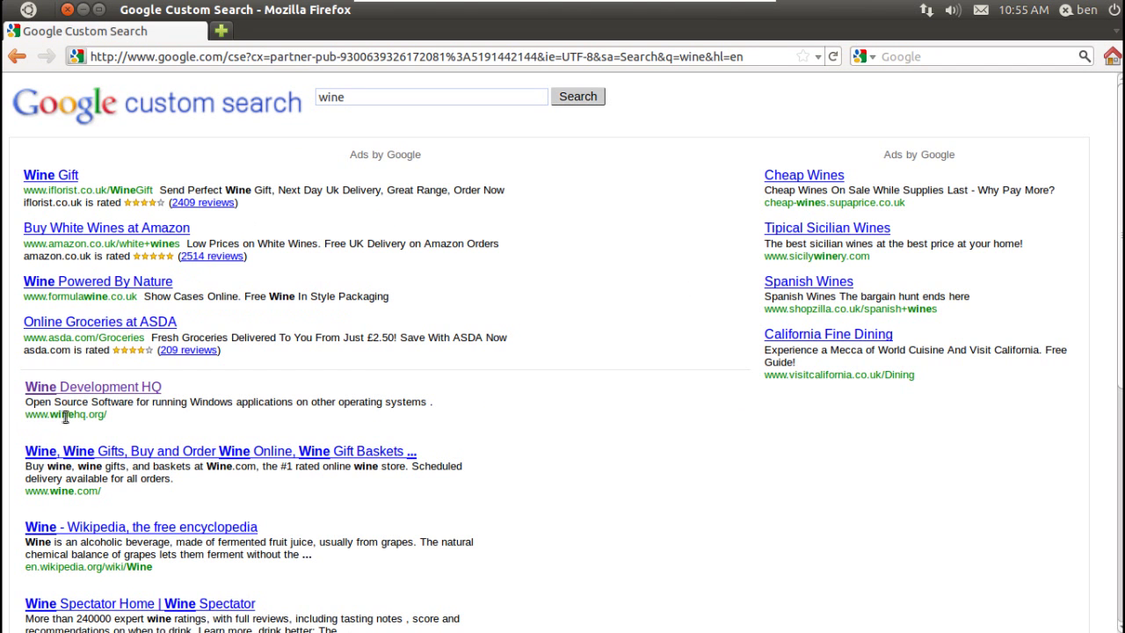
click(102, 387)
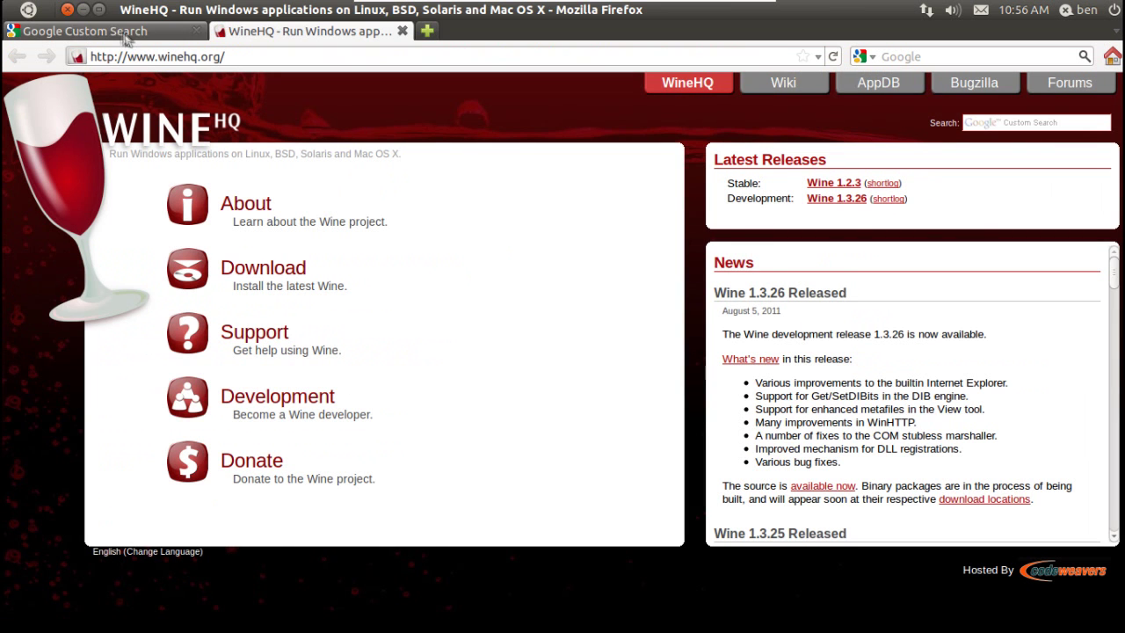
middle_click(124, 35)
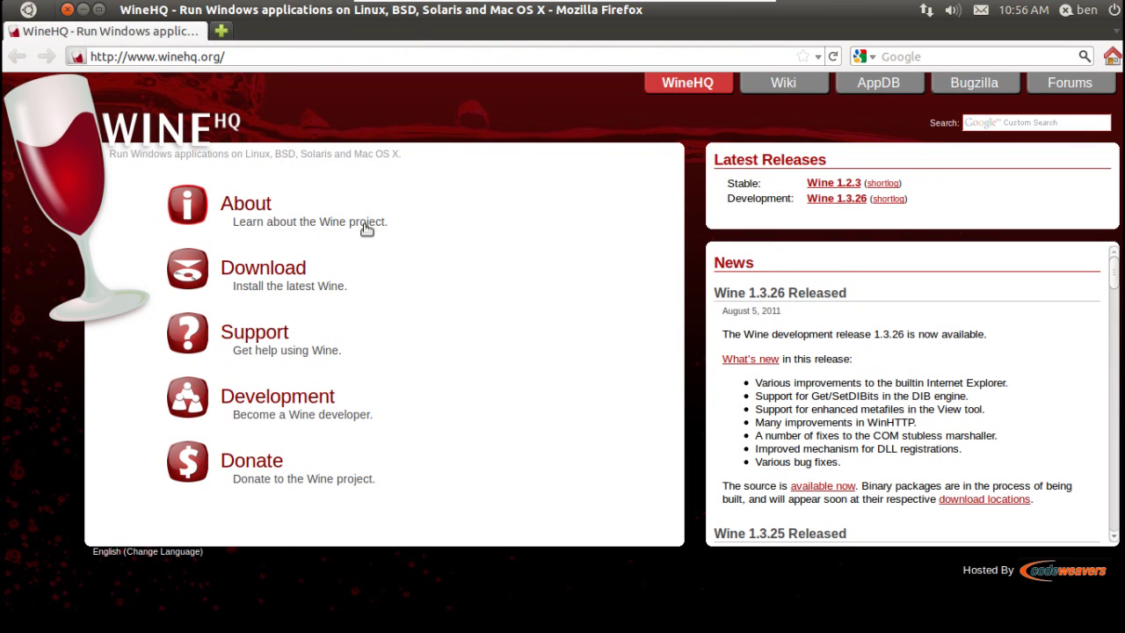
click(297, 271)
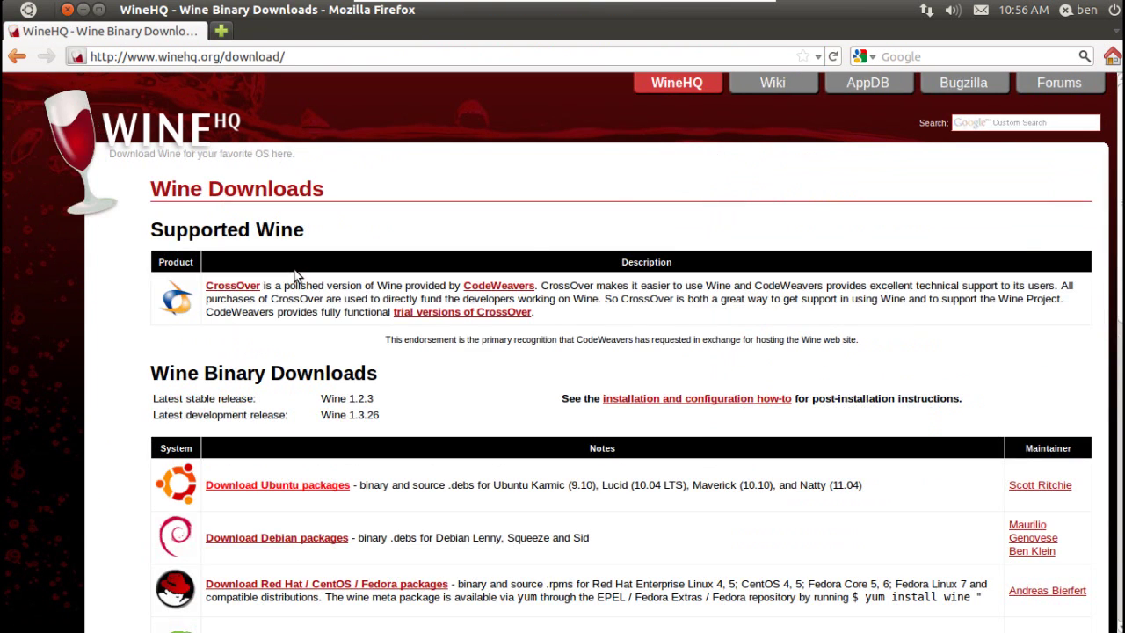
- Open the Ubuntu packages instructions and copy the ppa:ubuntu-wine/ppa line
scroll(297, 275, down, 2)
click(295, 393)
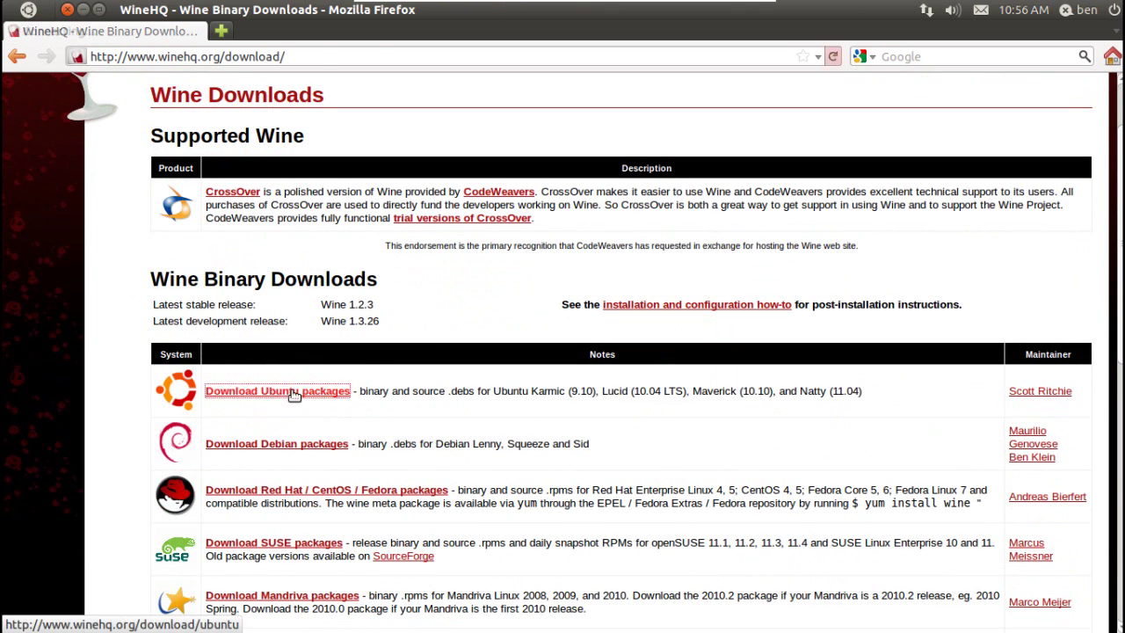
scroll(295, 263, down, 2)
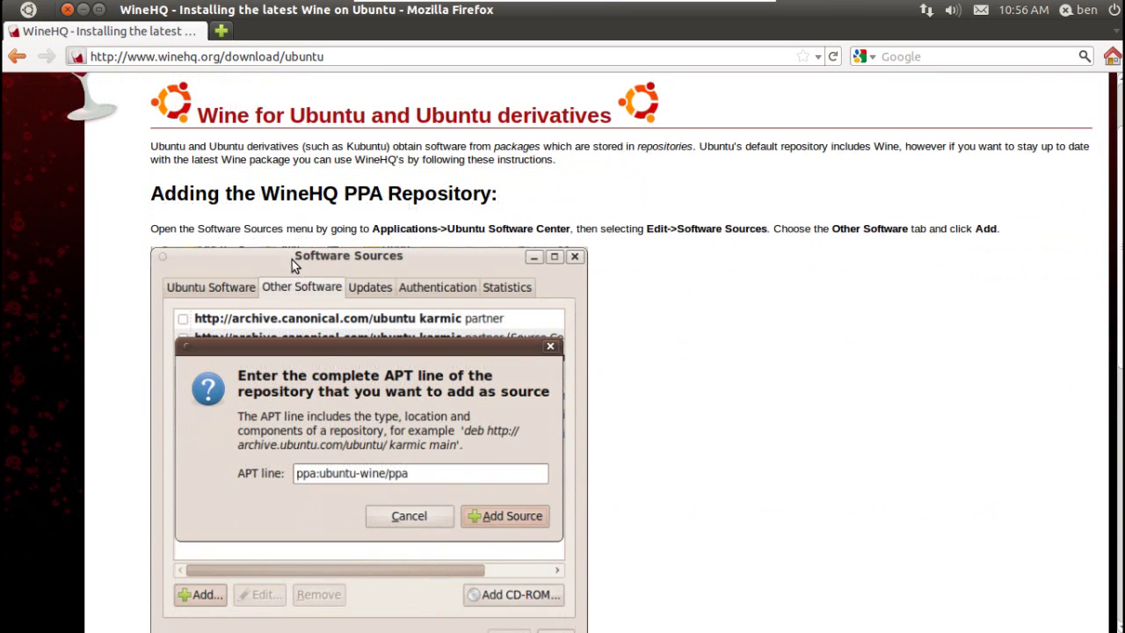
scroll(275, 415, down, 3)
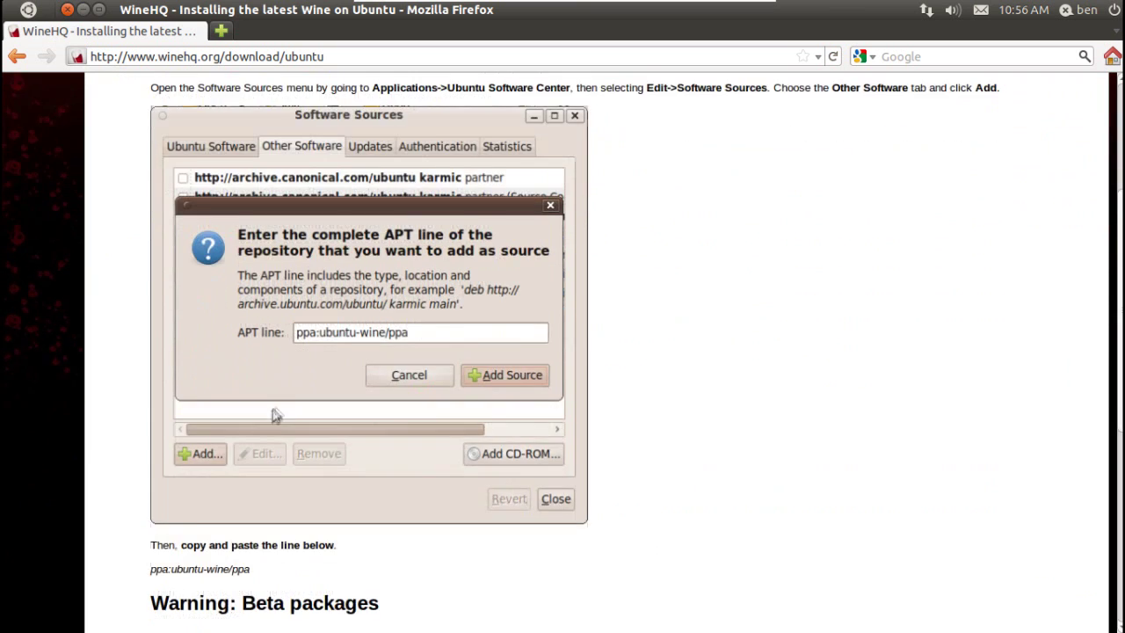
scroll(274, 415, down, 2)
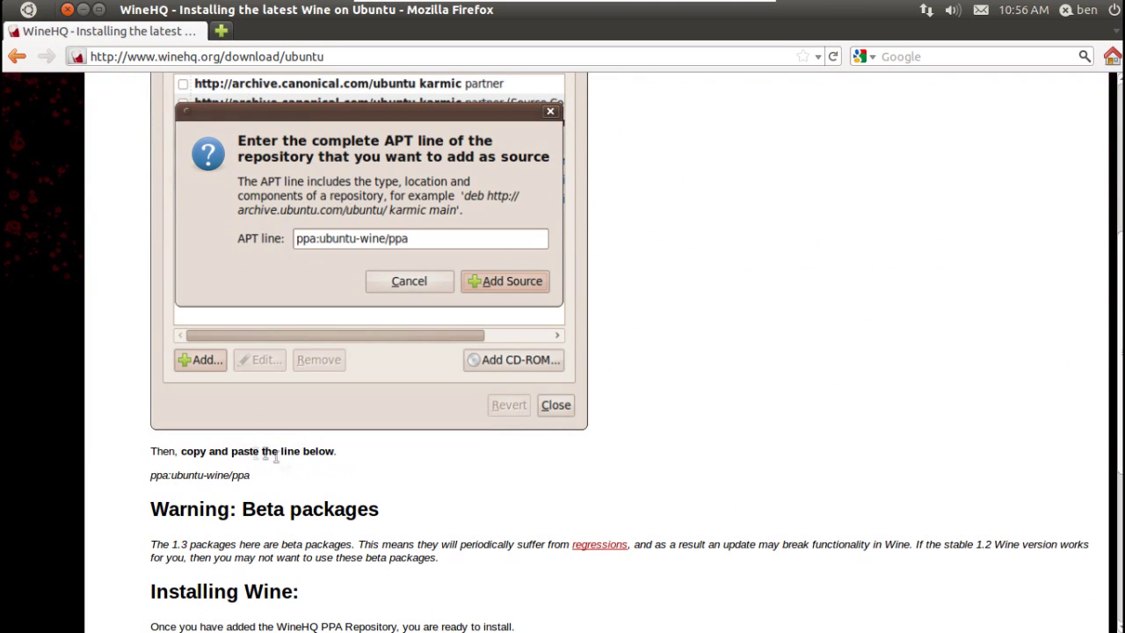
triple_click(185, 476)
key(ctrl+c)
right_click(192, 481)
scroll(227, 481, down, 3)
scroll(352, 519, up, 4)
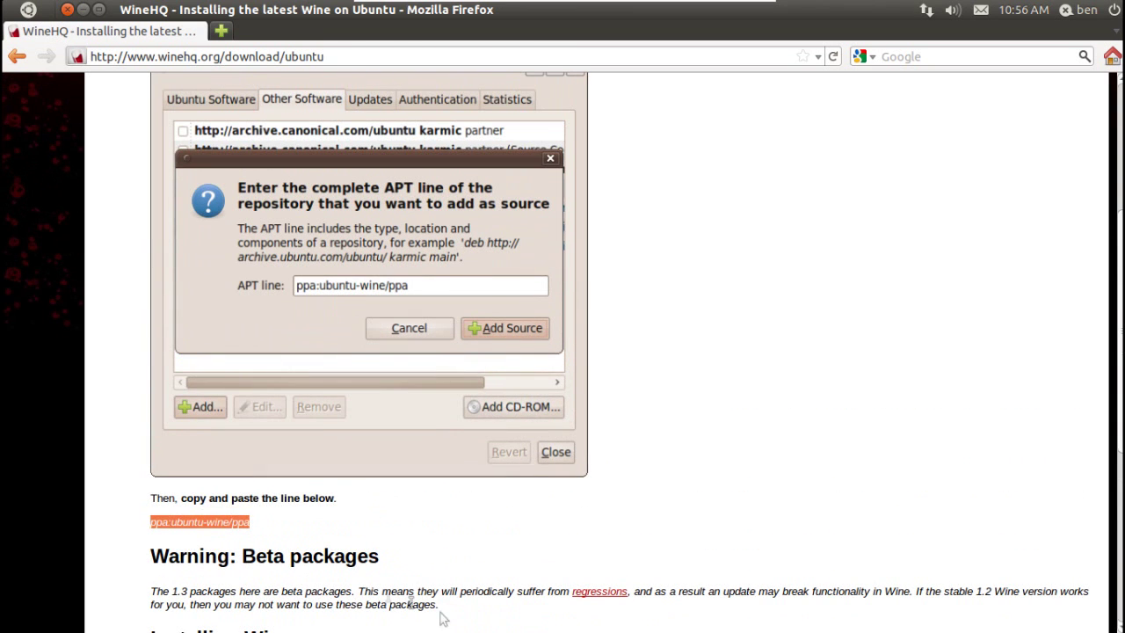
mouse_move(11, 18)
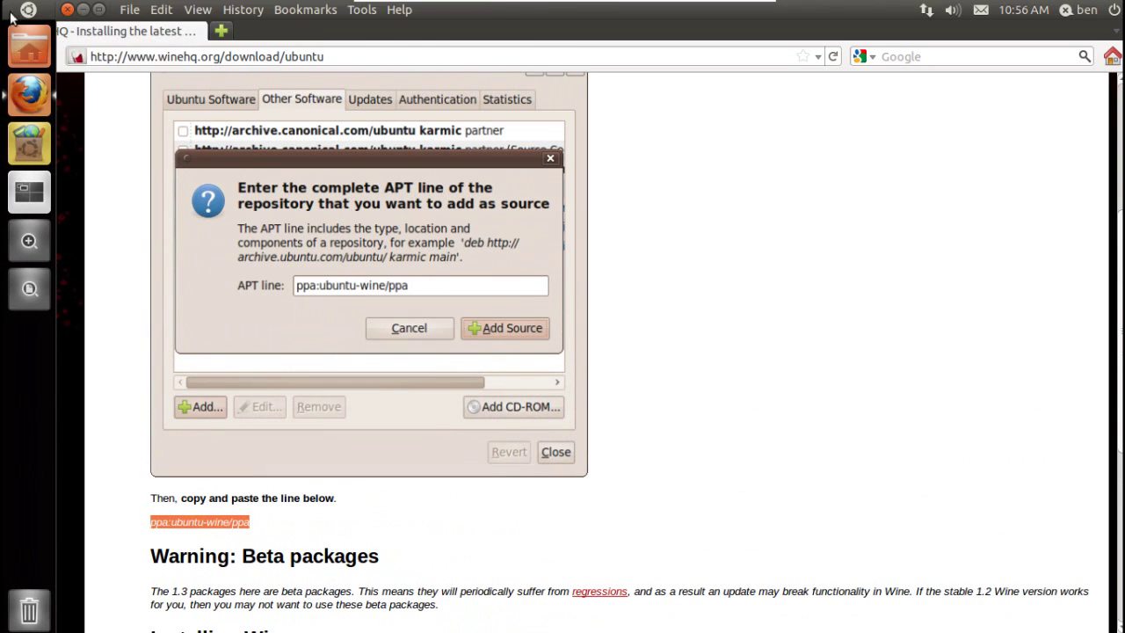
click(12, 12)
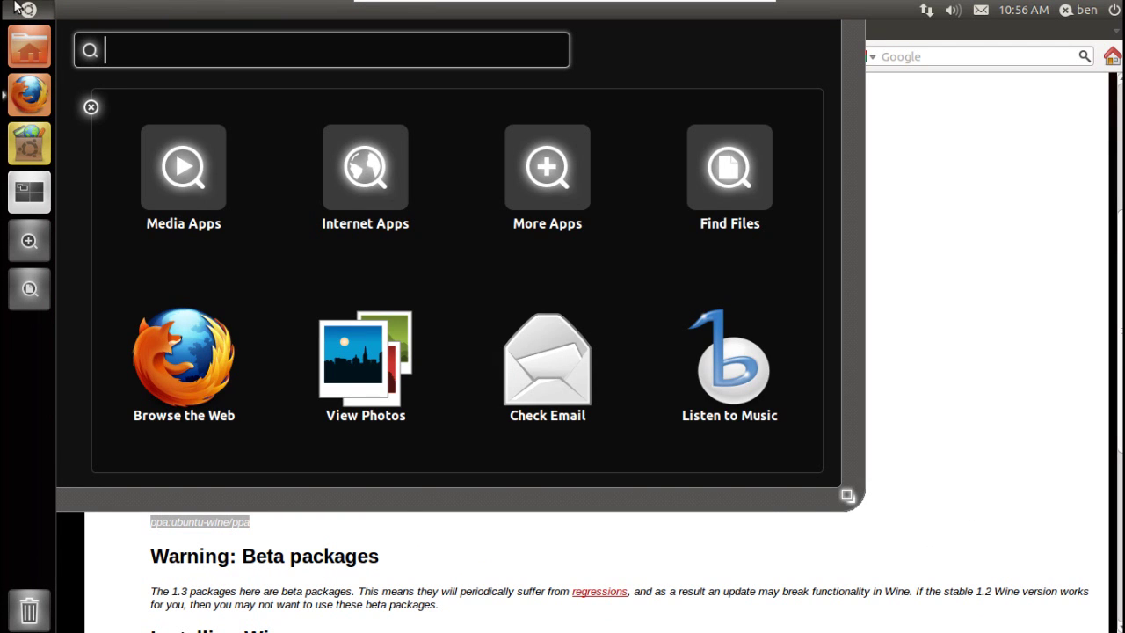
- Open Software Sources from Ubuntu Software Center with the administrator password, on the Other Software tab
click(25, 9)
click(29, 144)
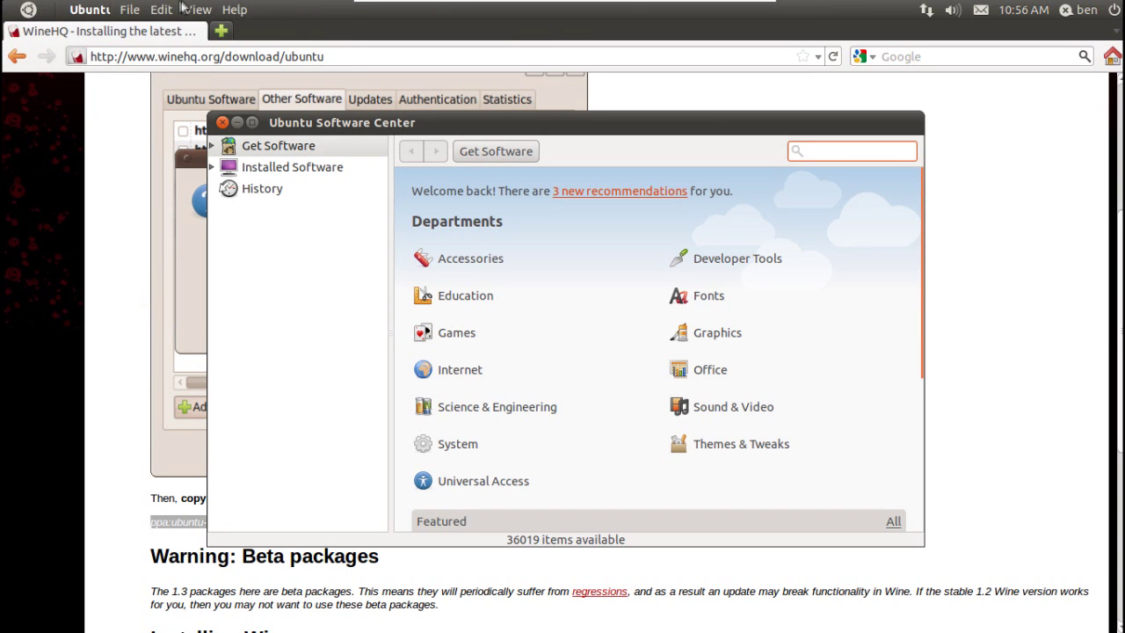
click(167, 10)
click(249, 217)
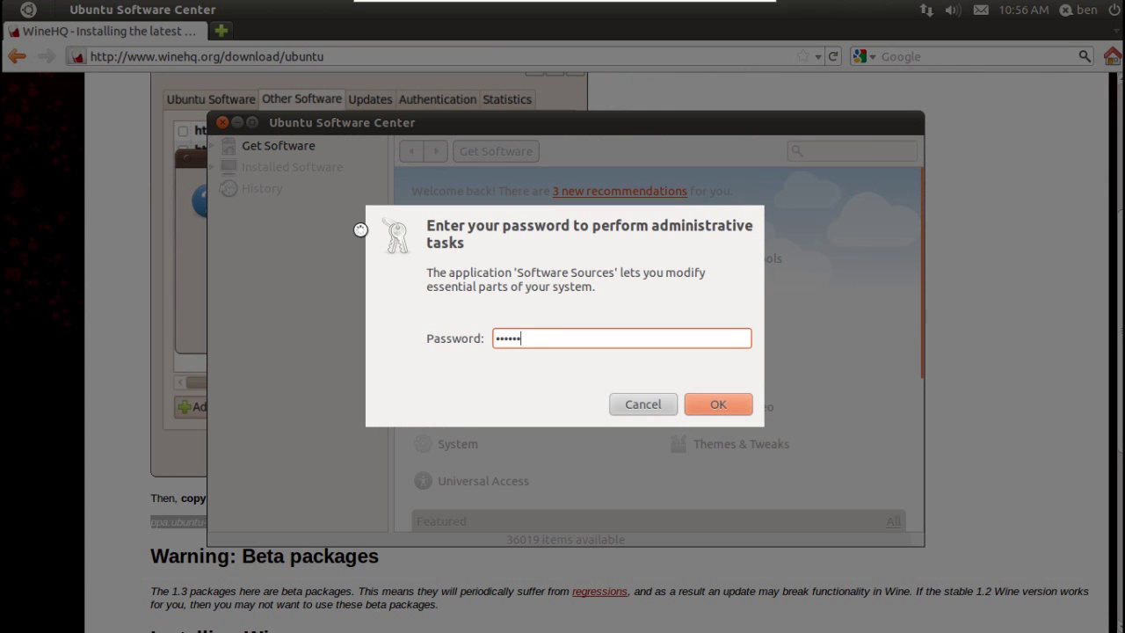
key(Return)
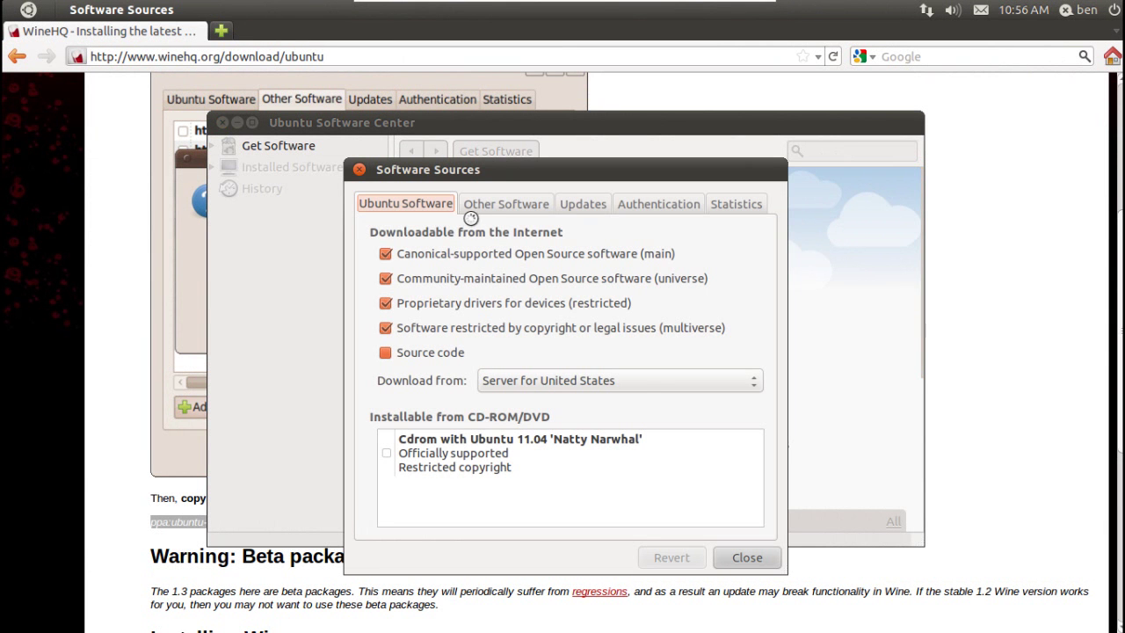
click(464, 203)
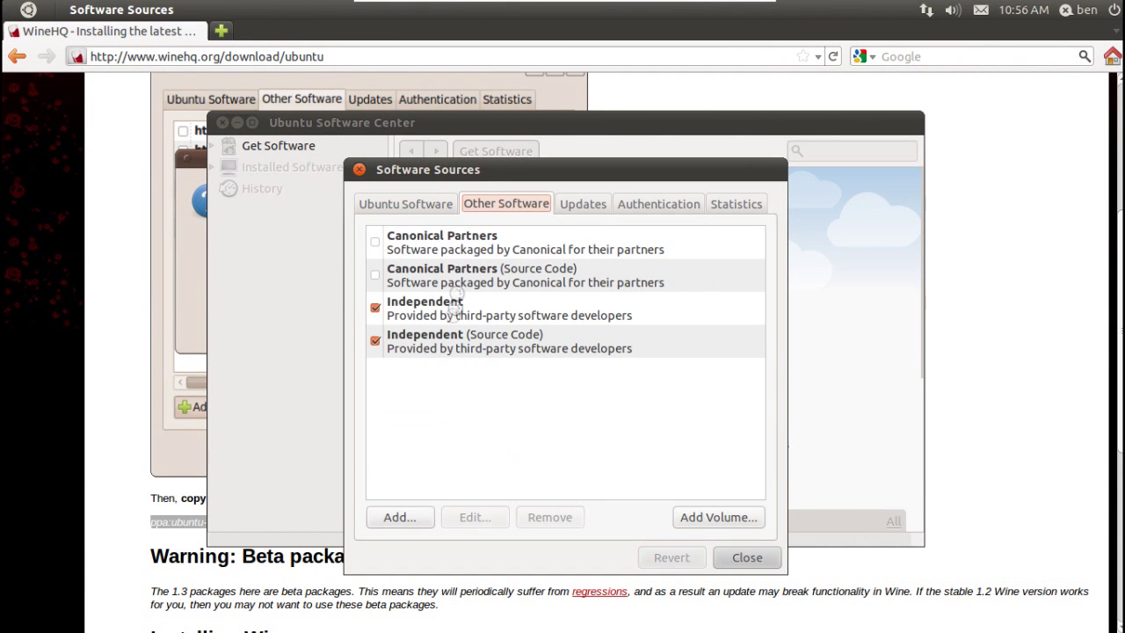
- Add ppa:ubuntu-wine/ppa as a source, let the cache update, and close Software Center
click(386, 511)
right_click(510, 429)
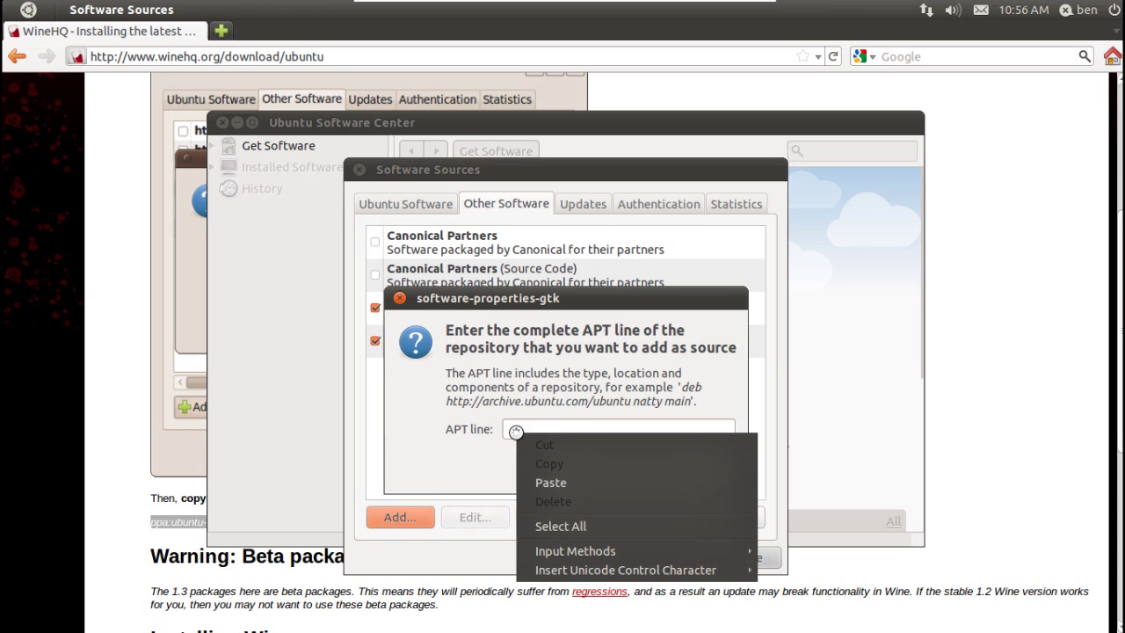
click(584, 475)
click(686, 470)
click(749, 557)
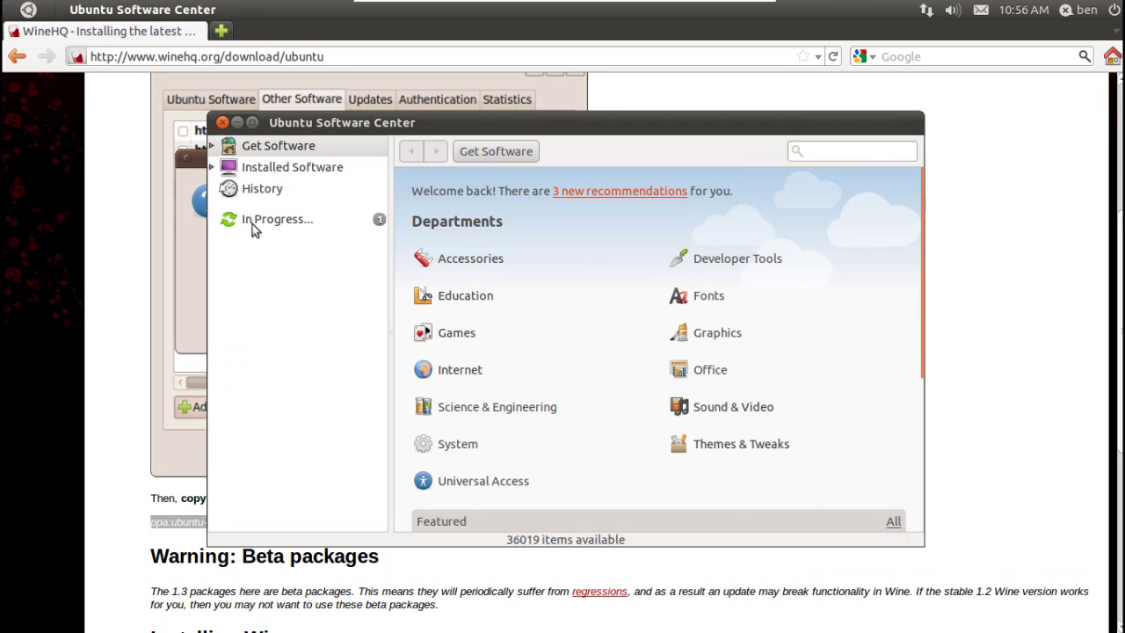
click(252, 224)
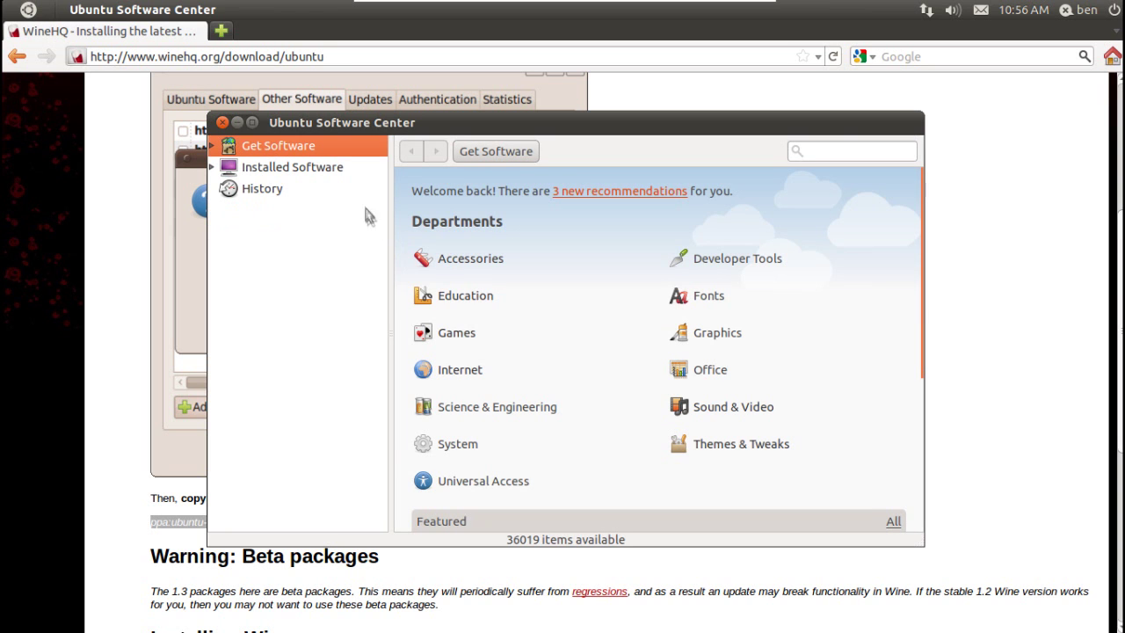
click(221, 123)
click(127, 151)
scroll(128, 150, down, 6)
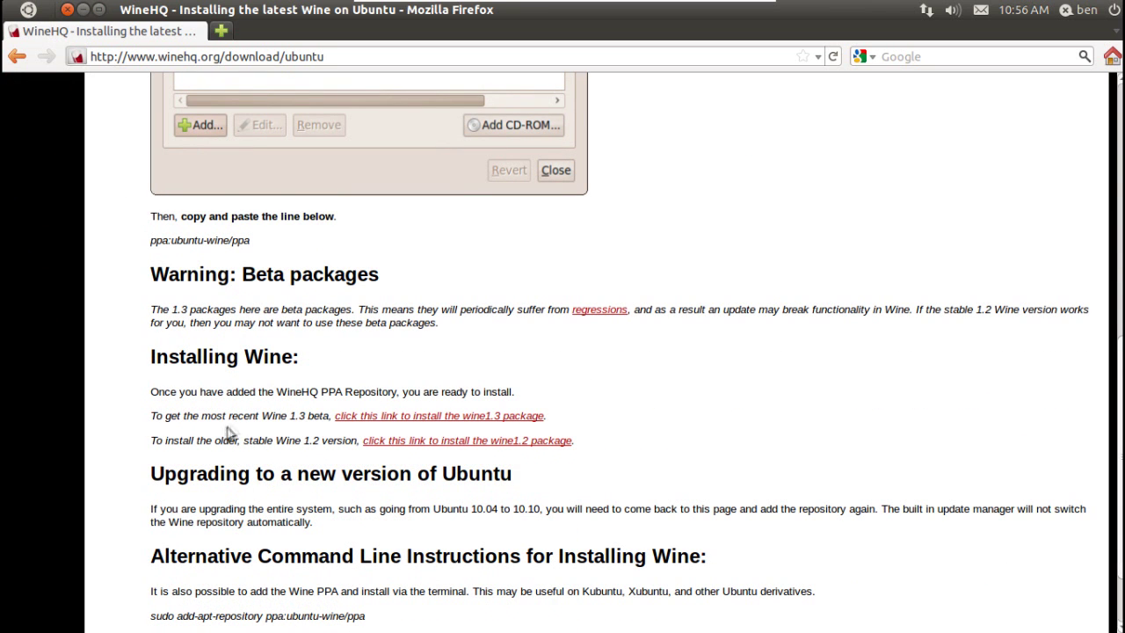
- Install the wine1.3 beta package through Software Center with your password, then close Firefox
click(415, 420)
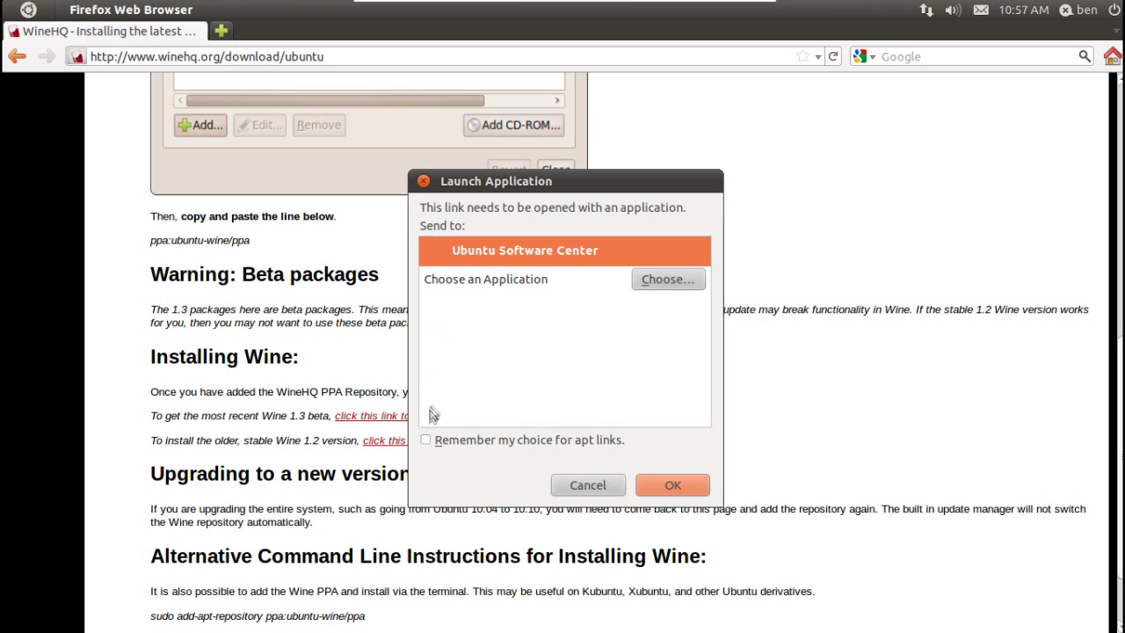
click(690, 475)
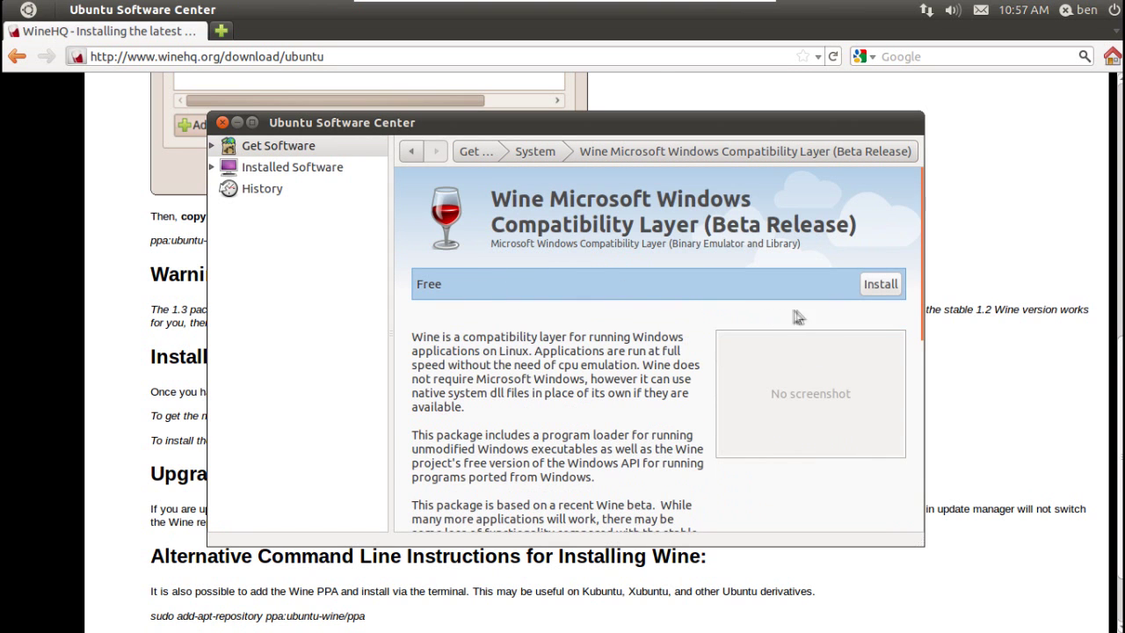
click(897, 292)
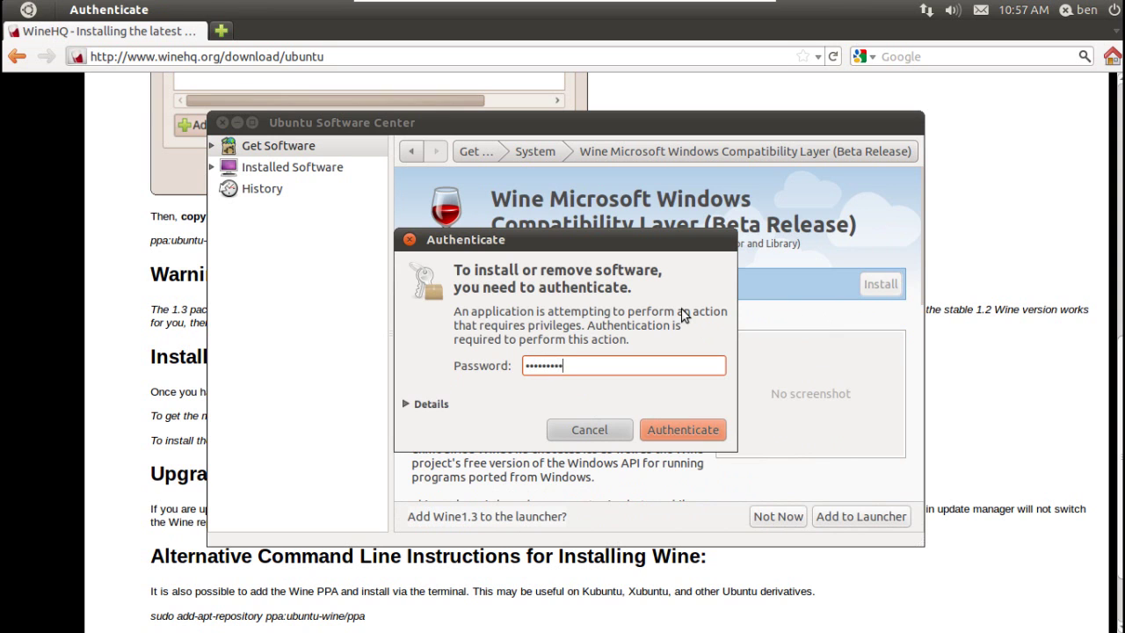
key(Return)
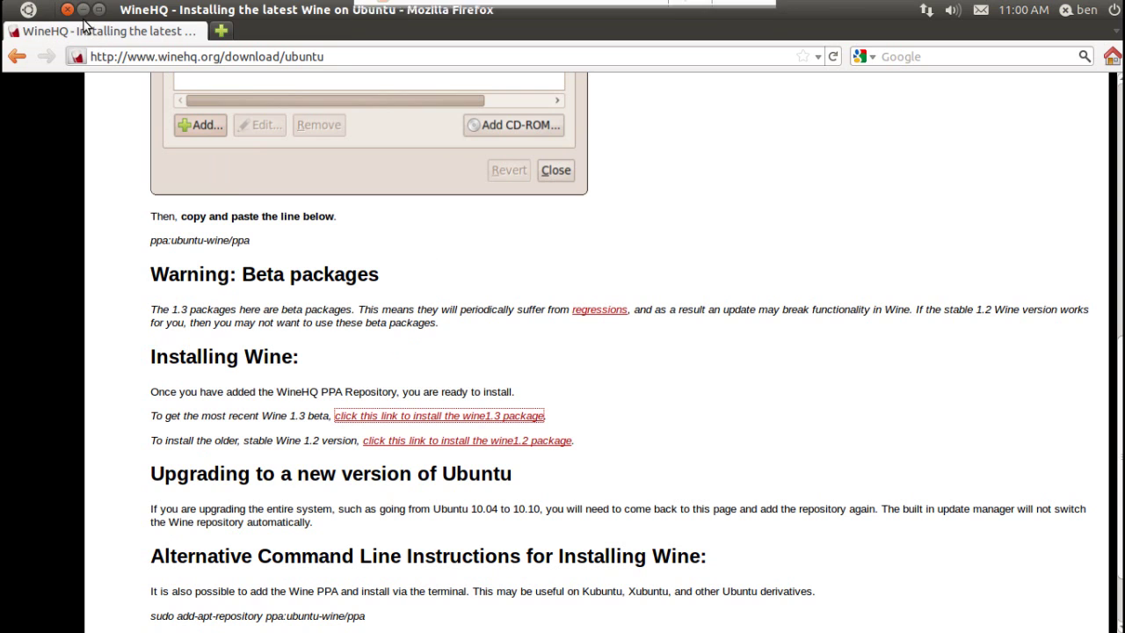
click(80, 12)
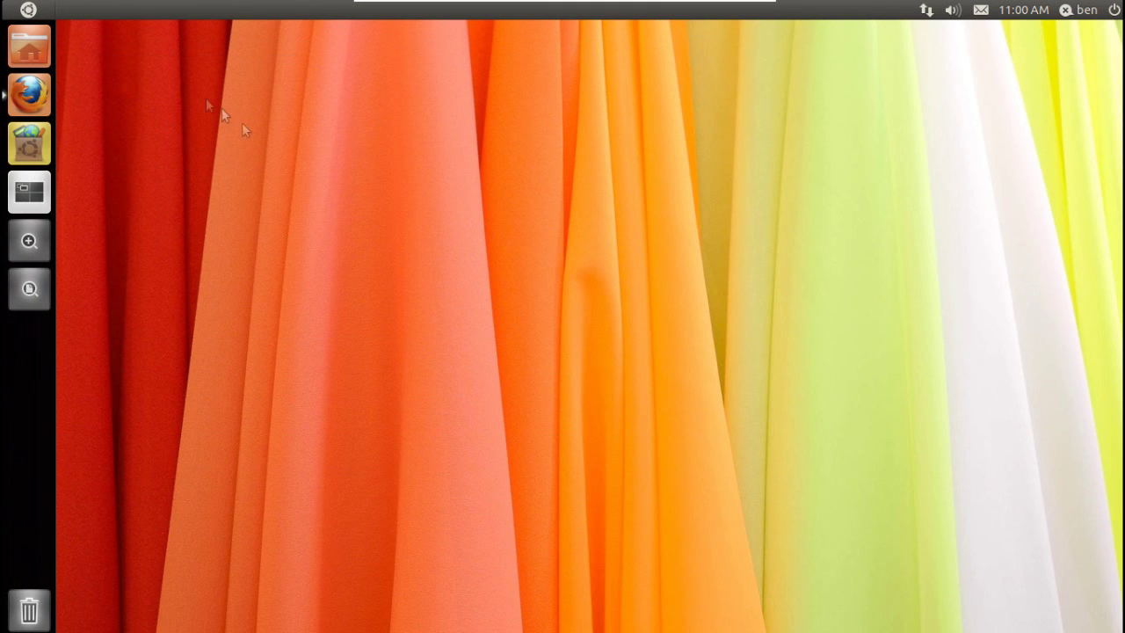
click(28, 11)
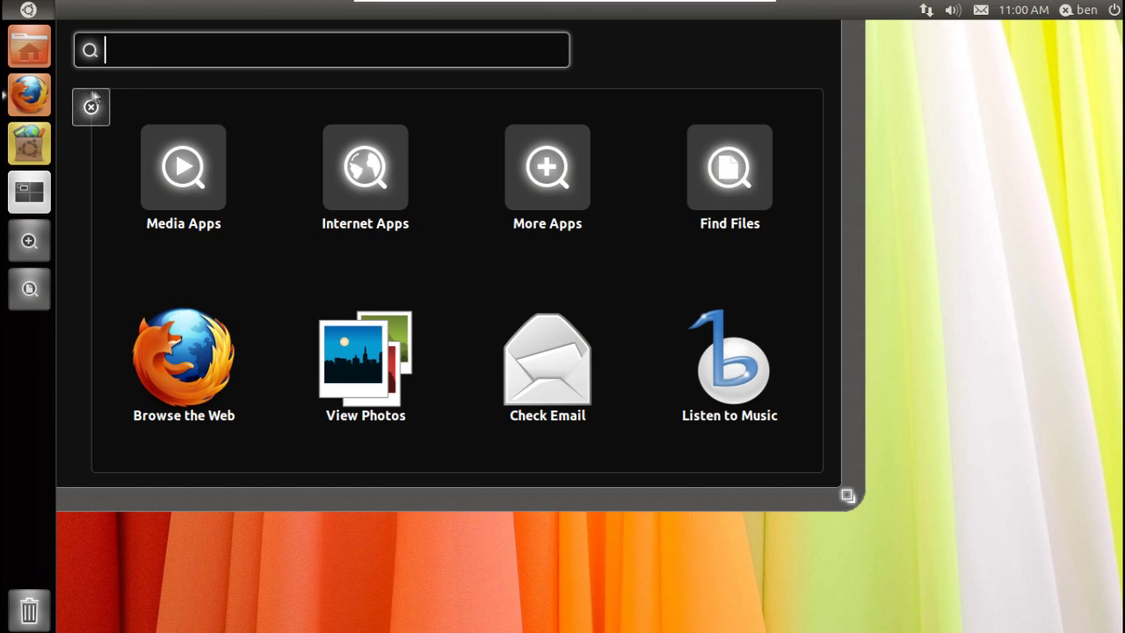
- Reopen the Dash, search 'winetricks' and launch the Winetricks application
key(Escape)
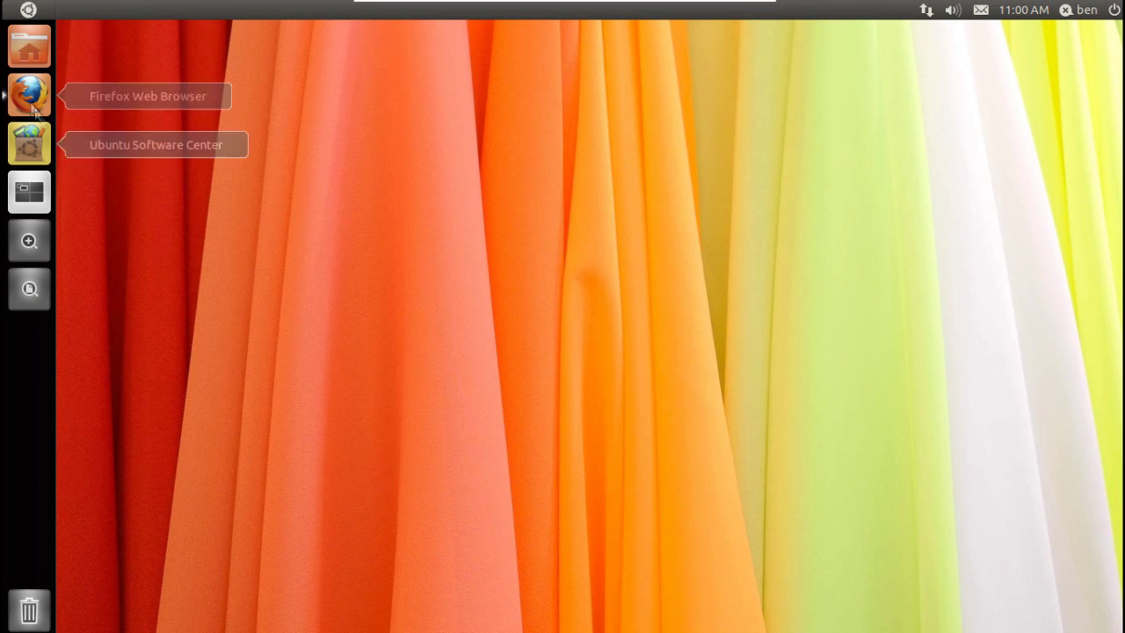
click(28, 9)
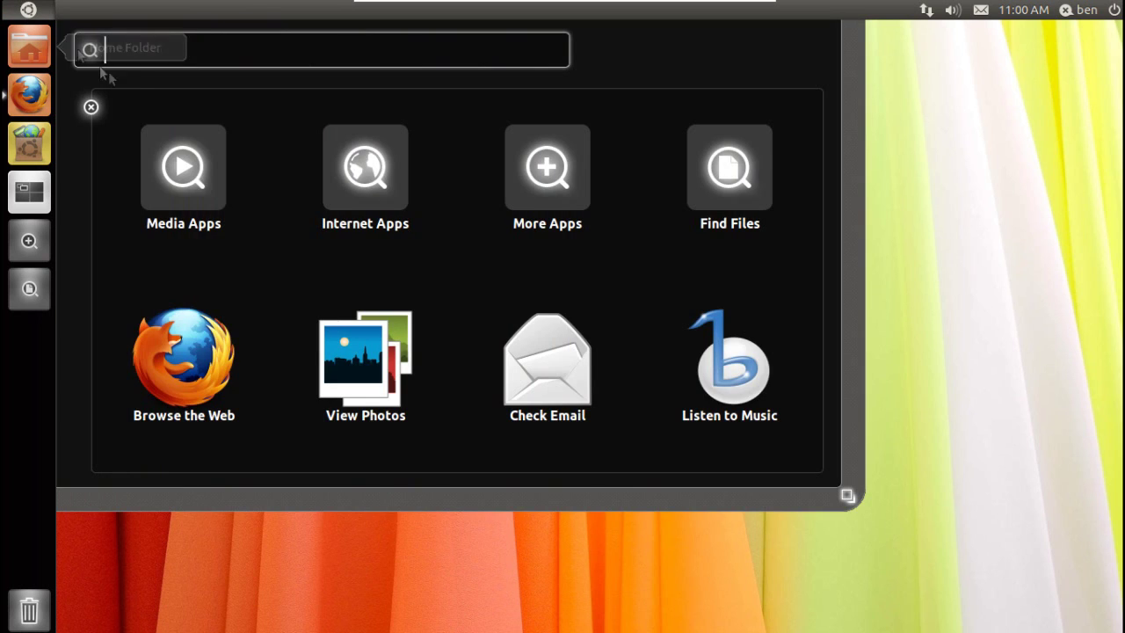
text(winetricks)
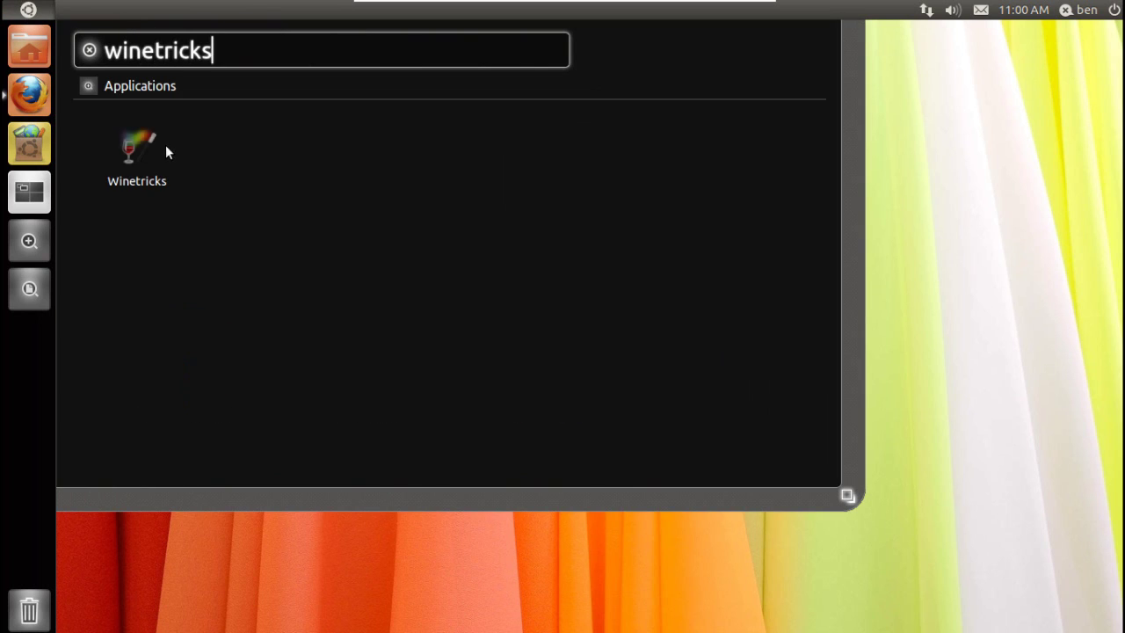
click(124, 163)
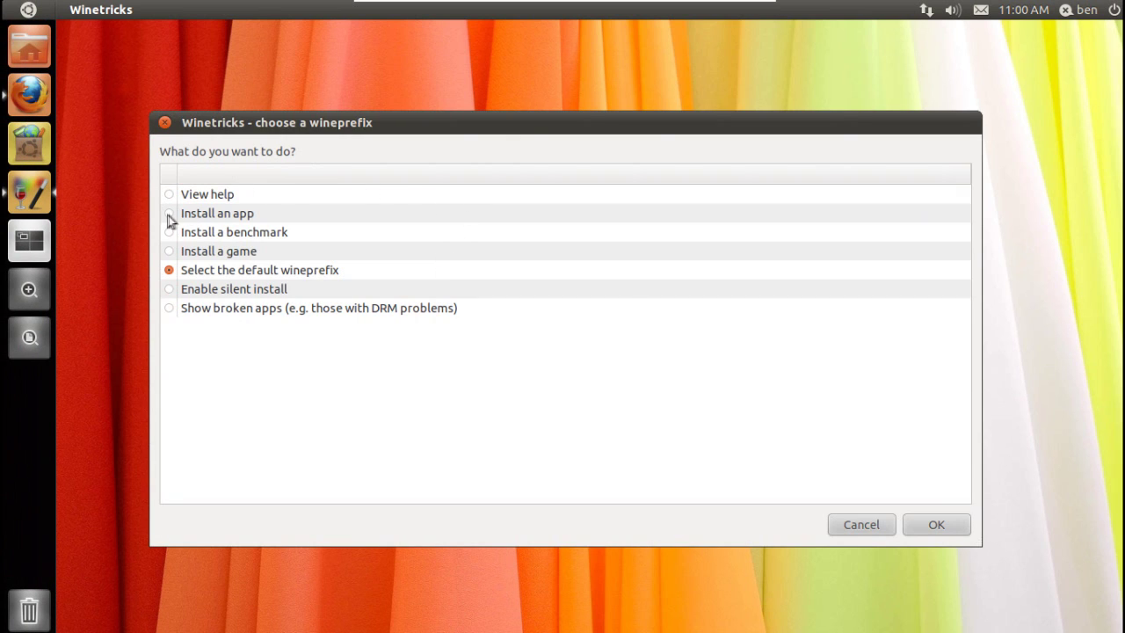
- Choose Install an app in Winetricks and tick the steam package in the list
click(953, 530)
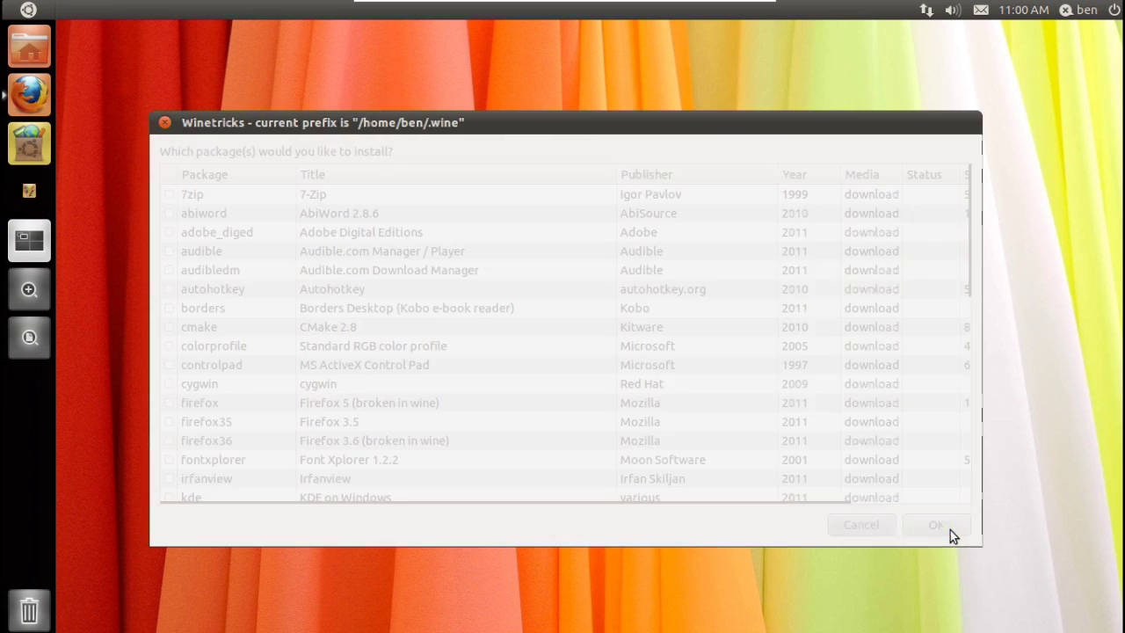
scroll(284, 264, down, 8)
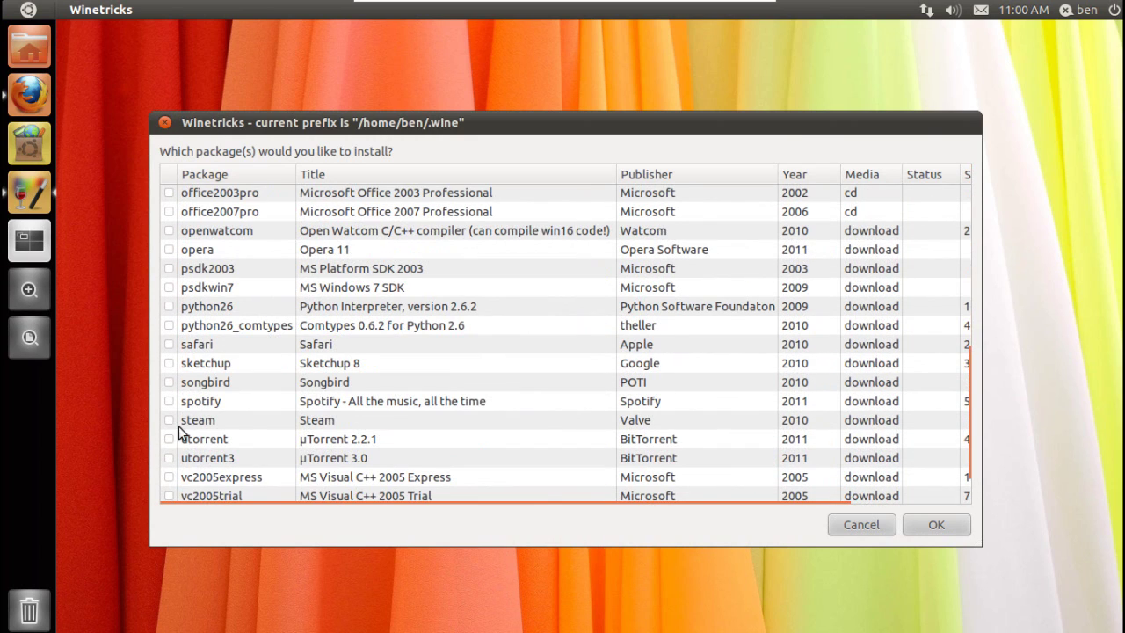
click(169, 421)
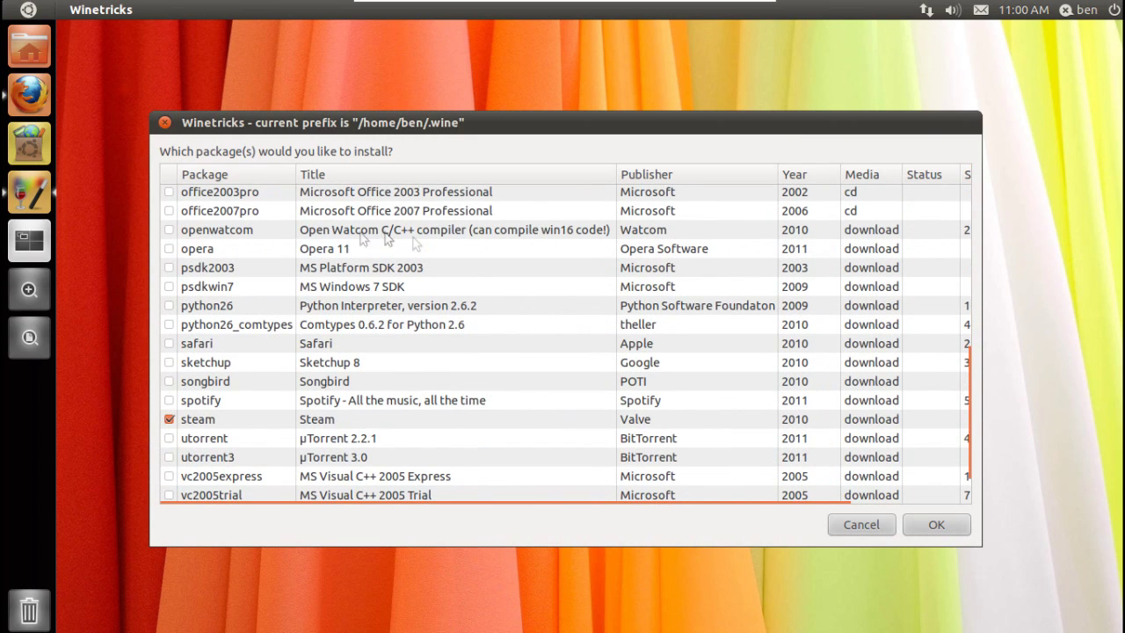
scroll(263, 413, down, 2)
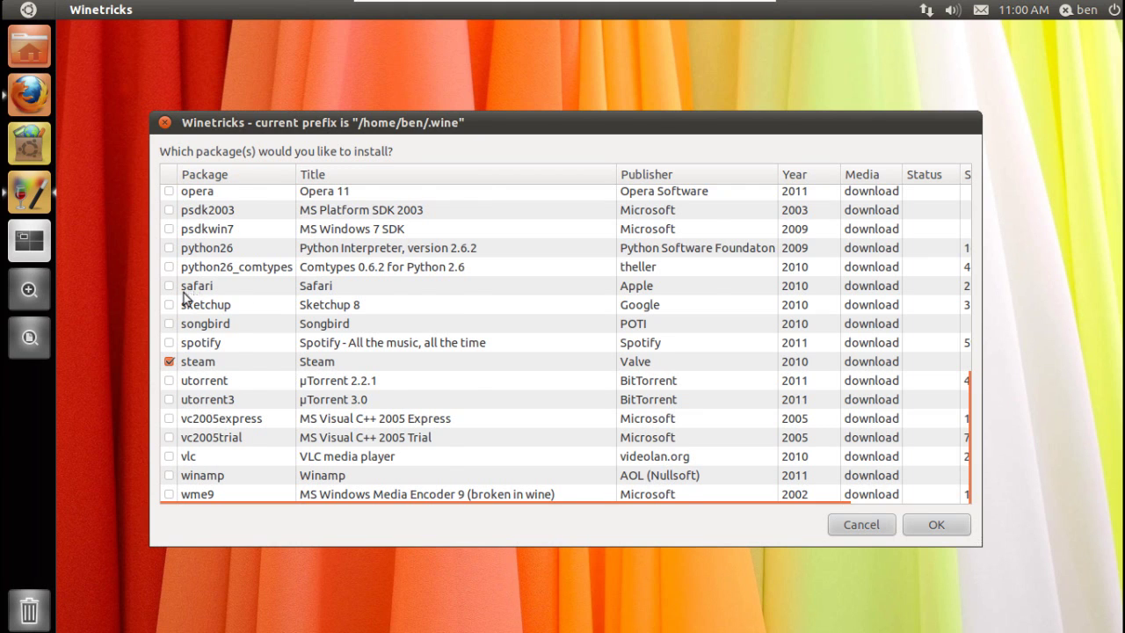
scroll(214, 315, up, 1)
scroll(220, 308, up, 1)
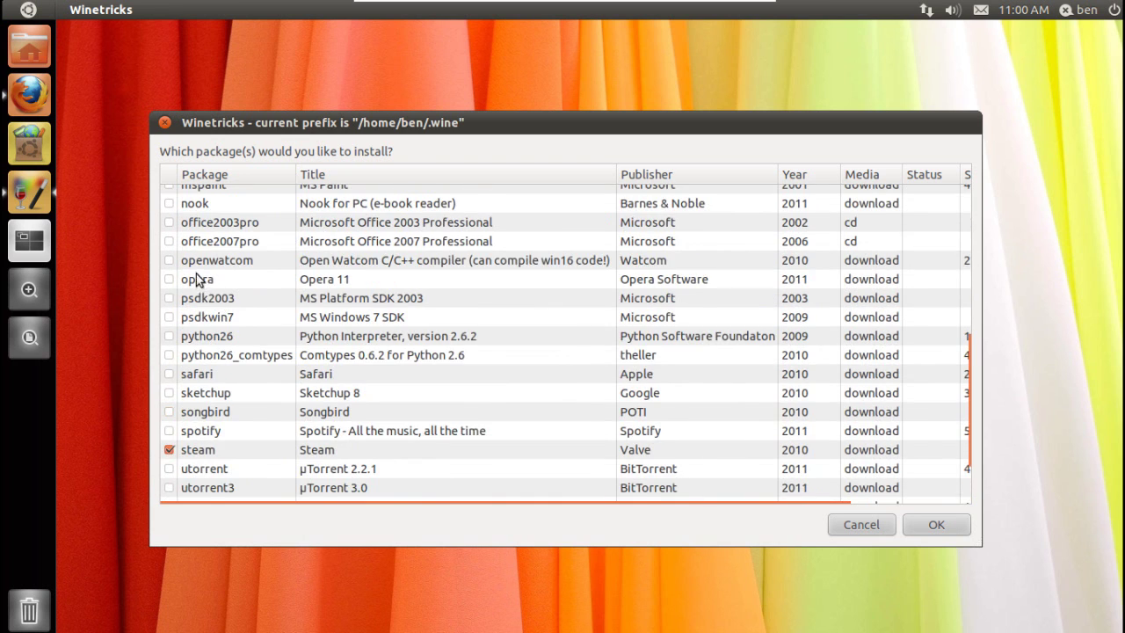
scroll(211, 276, up, 2)
scroll(219, 264, up, 2)
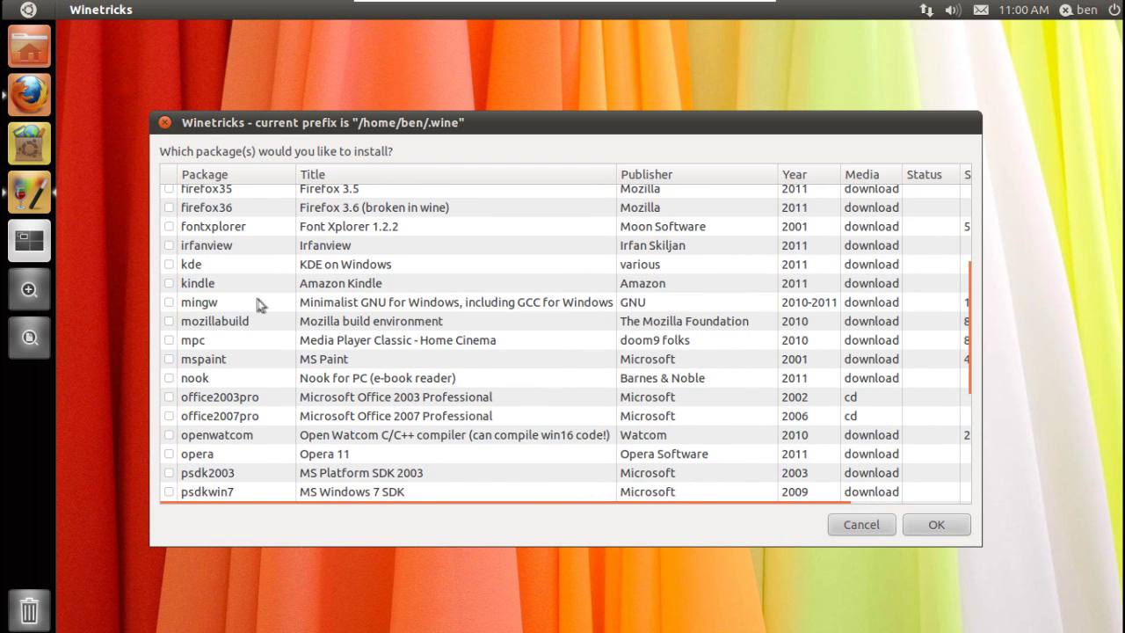
scroll(251, 296, up, 3)
scroll(239, 314, up, 3)
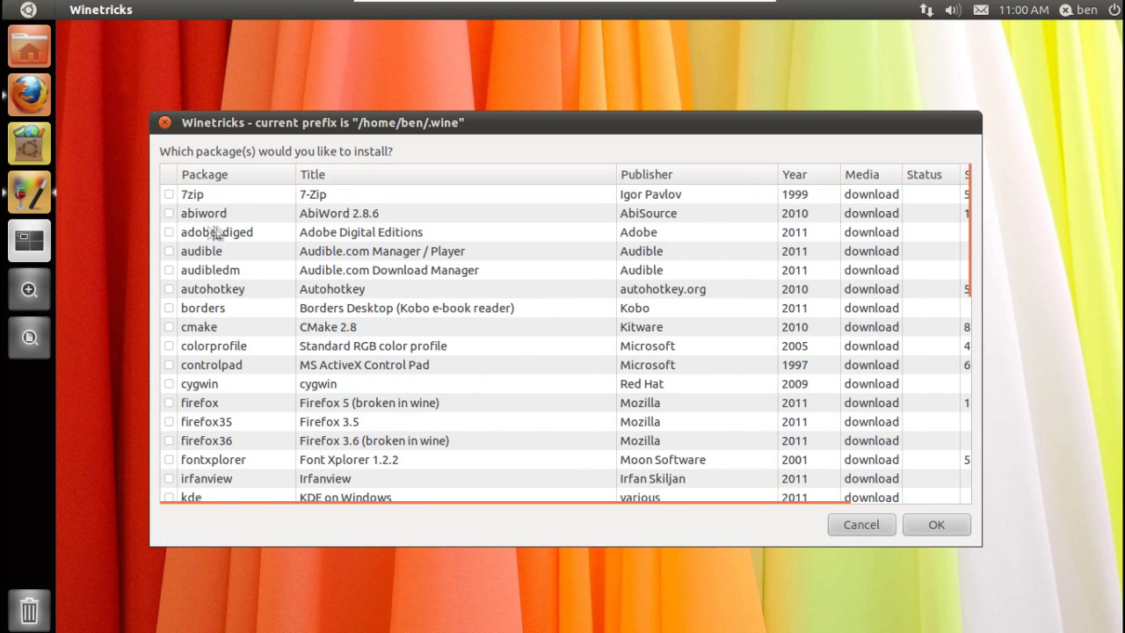
scroll(230, 312, down, 6)
scroll(259, 352, down, 3)
click(170, 376)
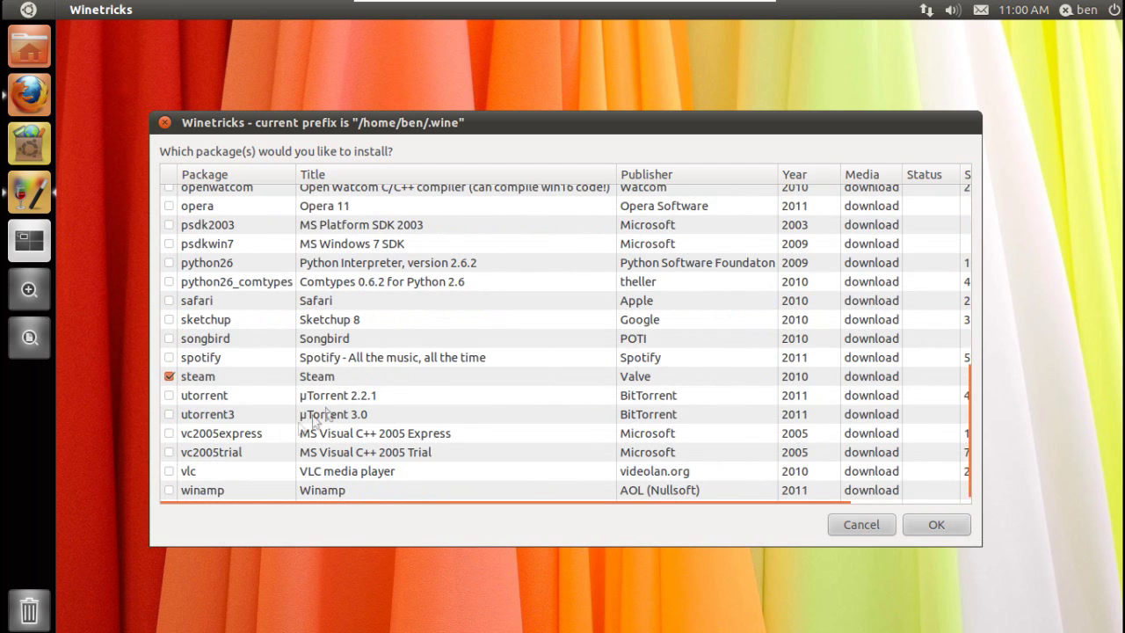
- Start the steam install, agree to usage statistics reporting and dismiss the thank-you notice
click(934, 527)
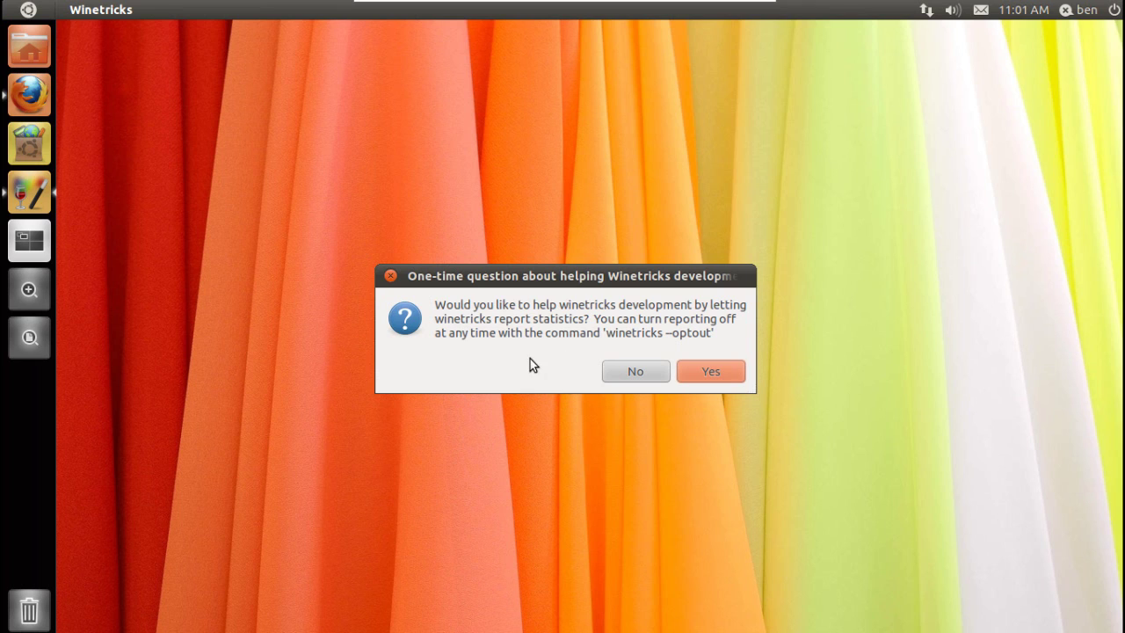
click(718, 370)
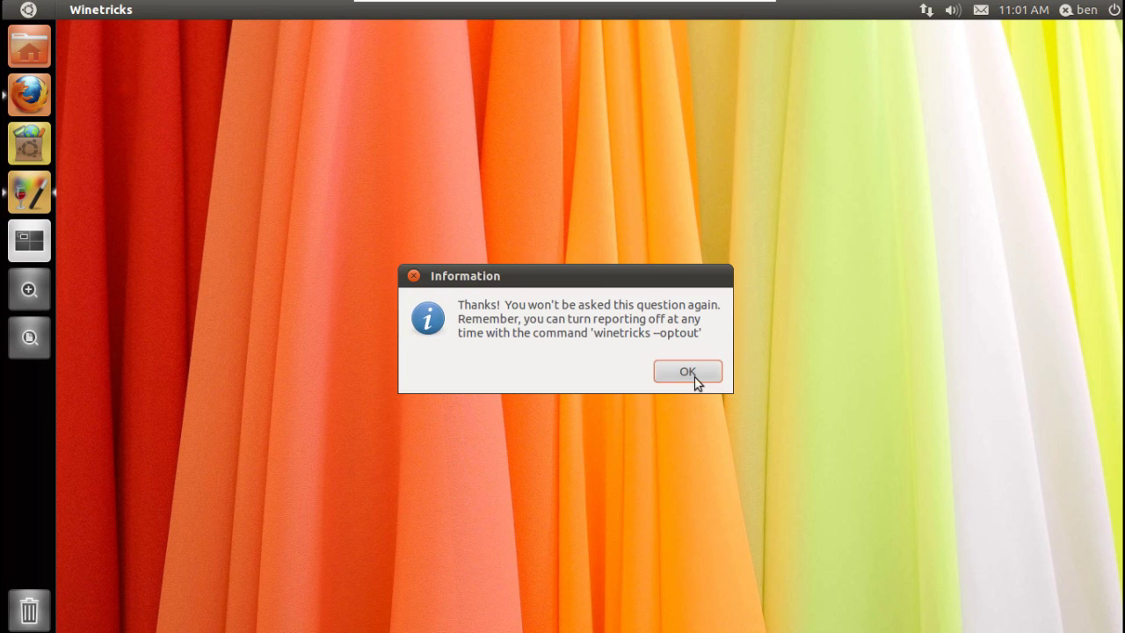
click(690, 373)
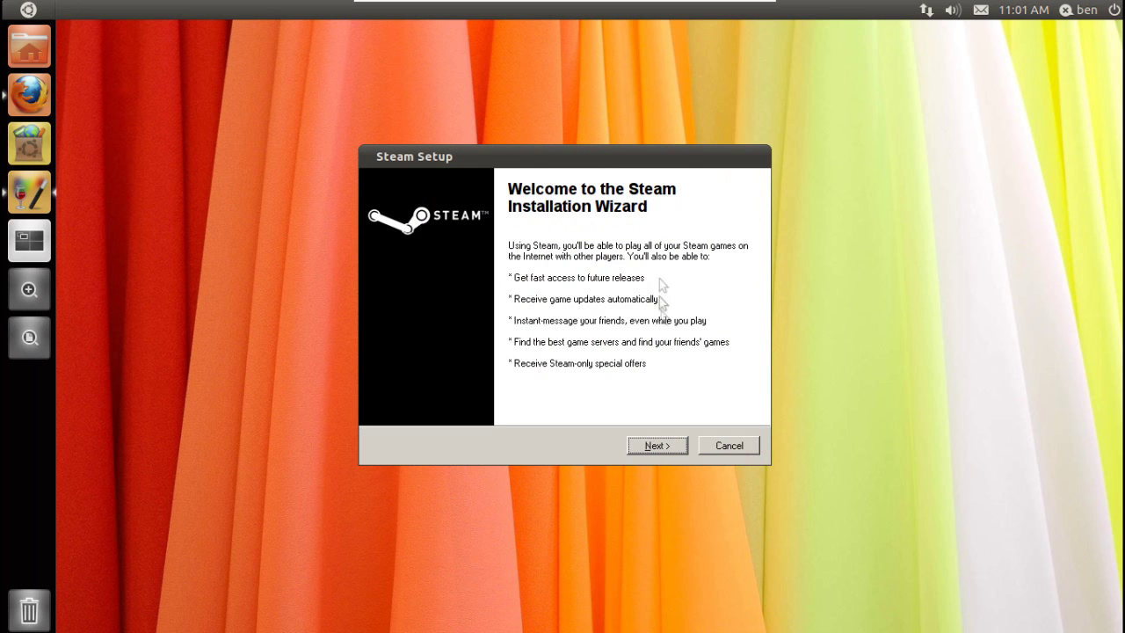
- Complete Steam Setup: accept the licence, choose Cable/Fiber > 10M, keep English and default folder
click(664, 445)
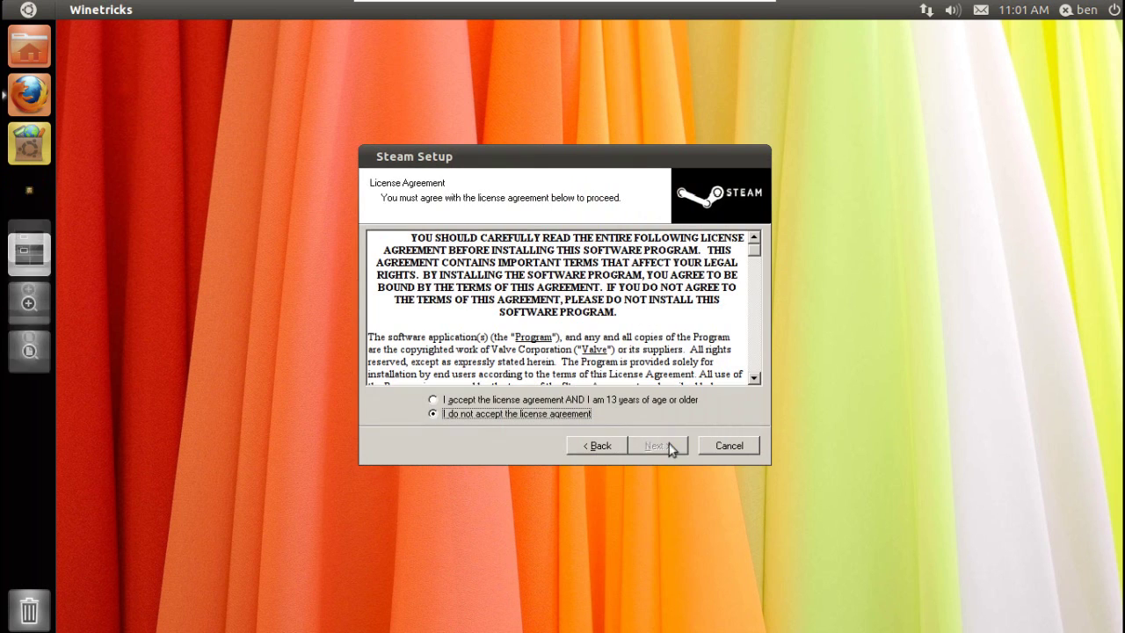
key(Up)
click(664, 446)
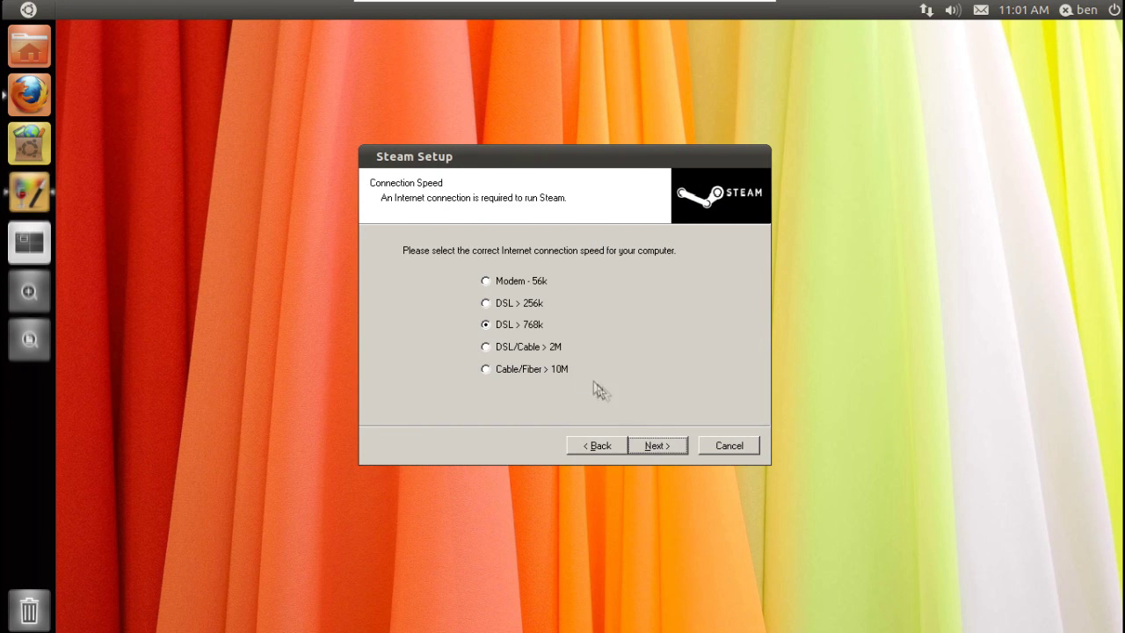
click(556, 369)
click(660, 443)
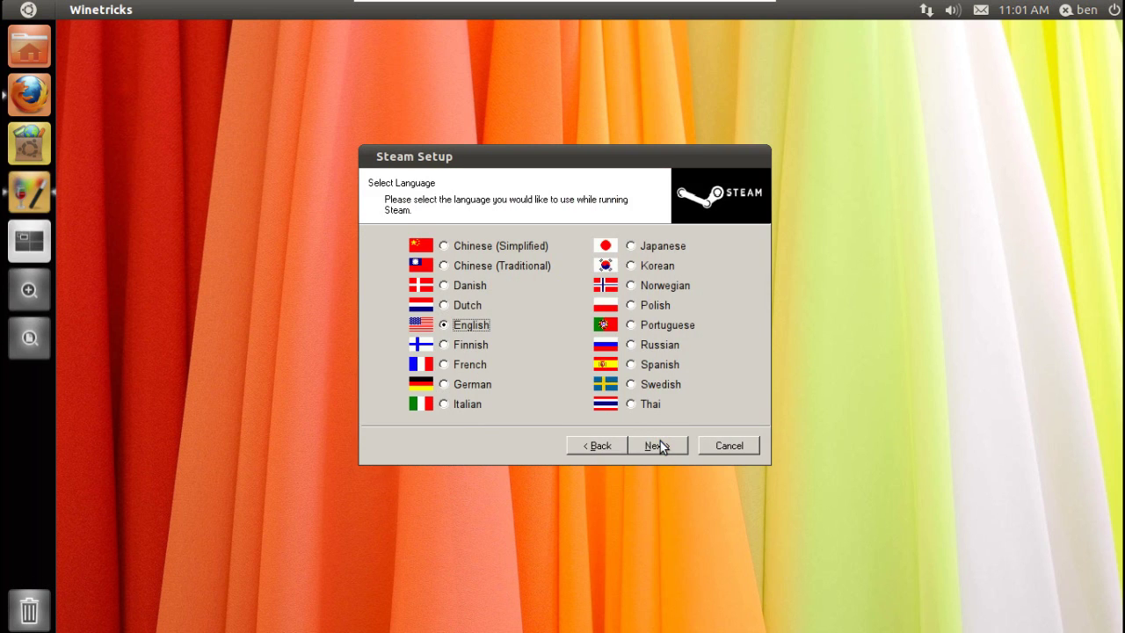
click(660, 444)
click(660, 444)
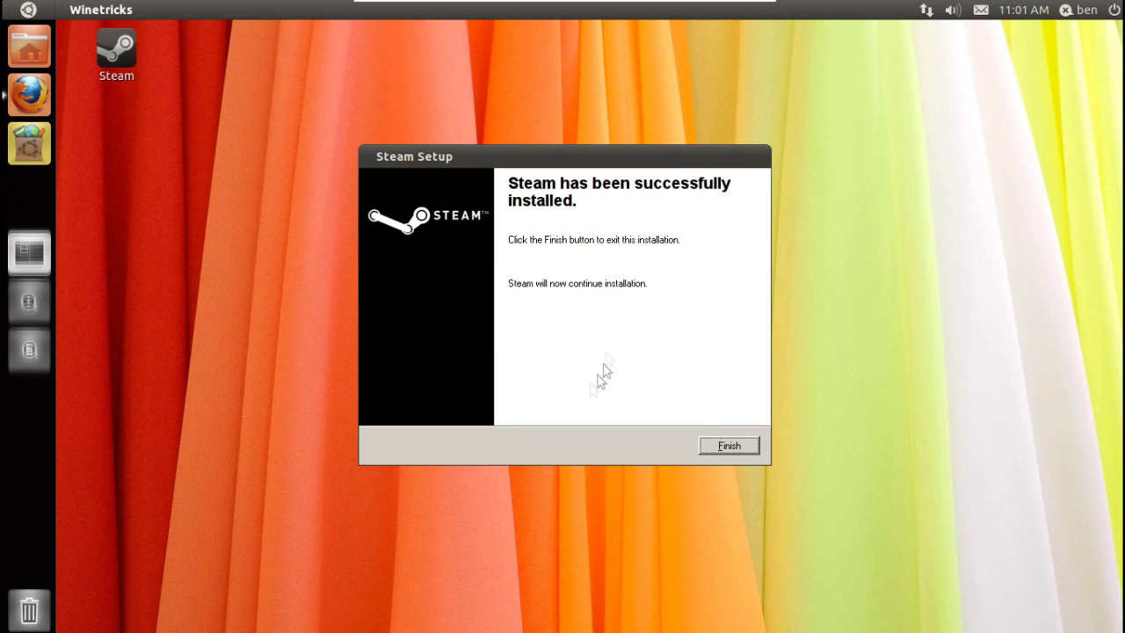
click(721, 450)
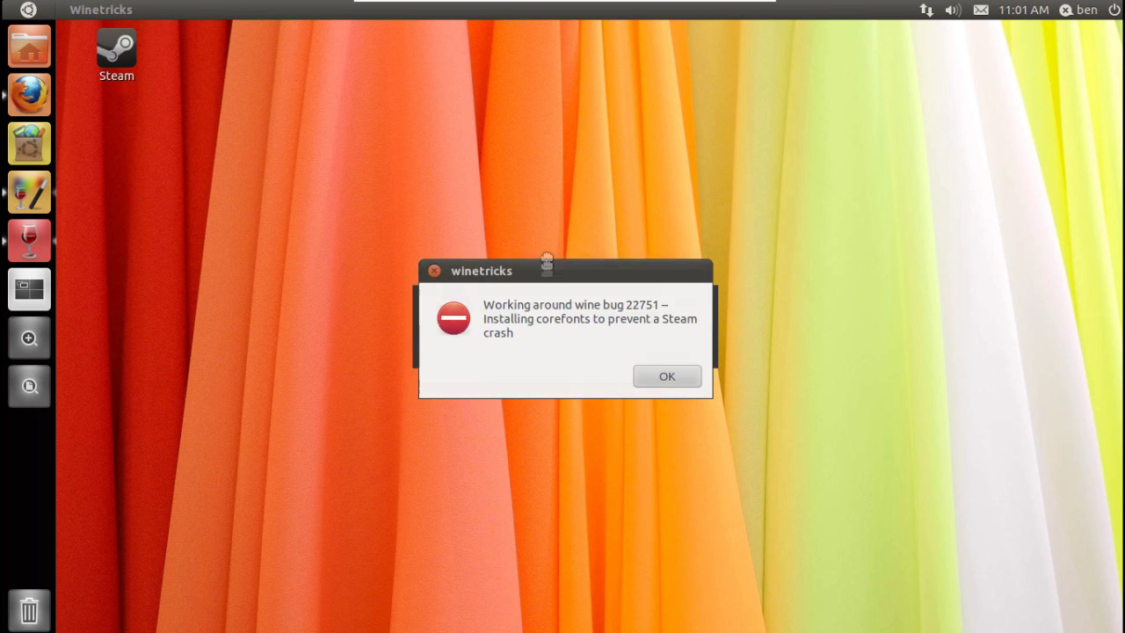
- Acknowledge the corefonts and gameoverlayrenderer workaround notices in Winetricks
drag(545, 269, 531, 143)
click(630, 248)
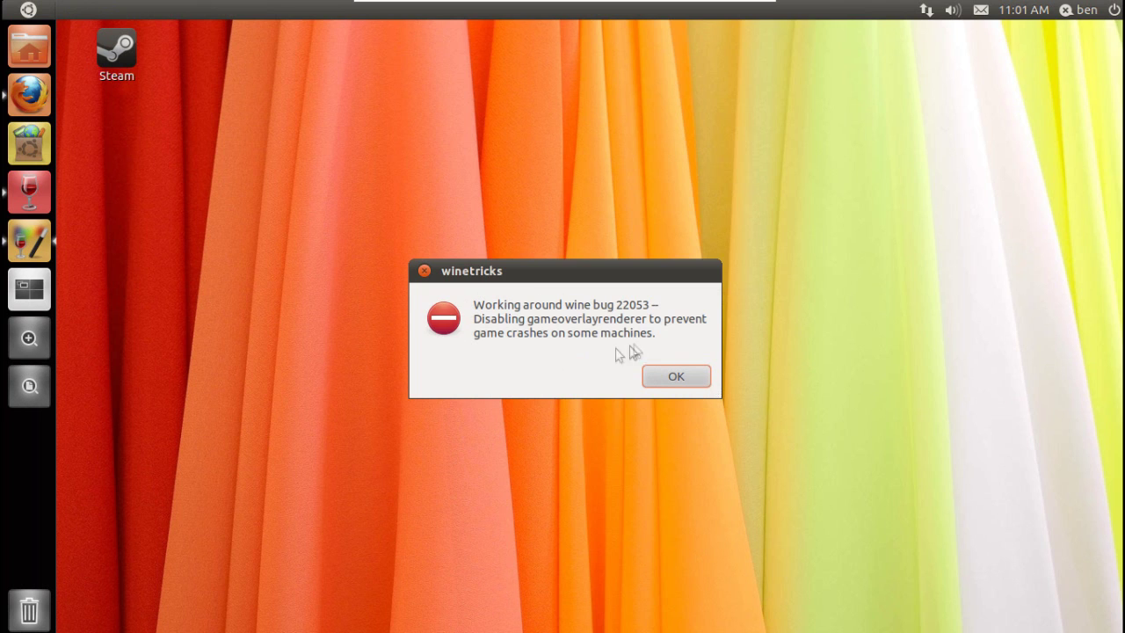
click(666, 376)
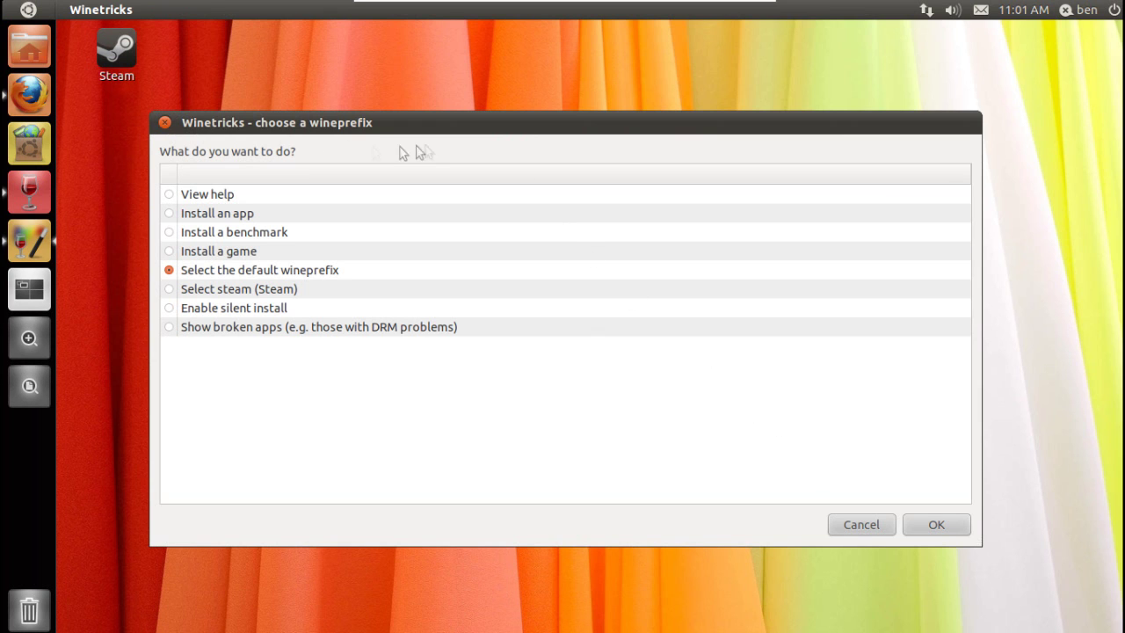
- Cancel the Winetricks wineprefix dialog and drag the Steam window toward the screen centre
click(166, 123)
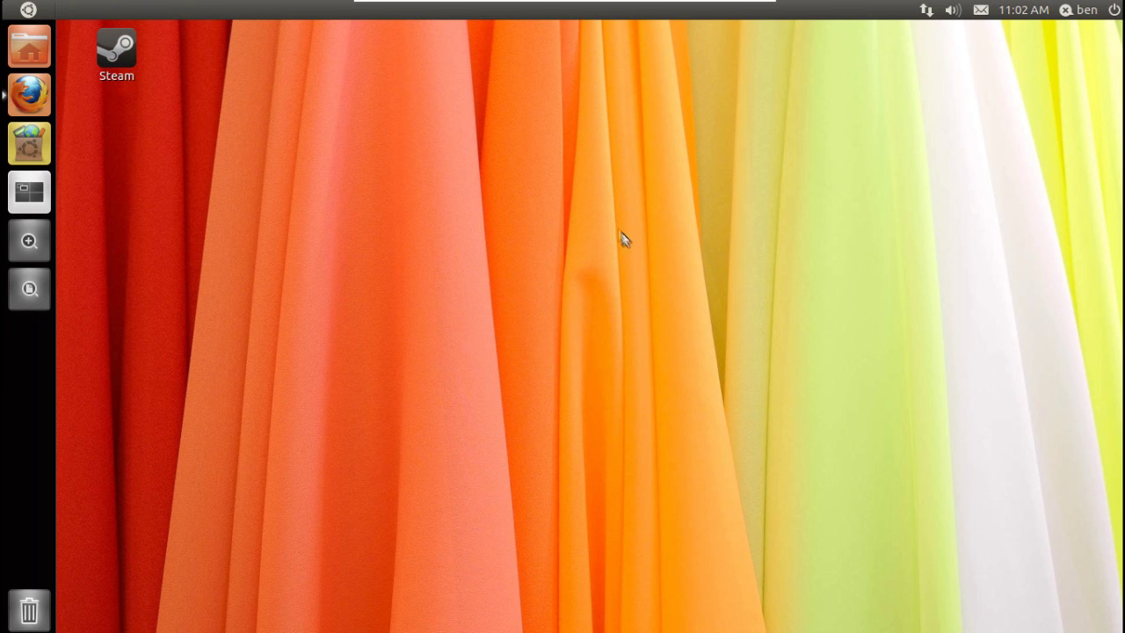
drag(530, 158, 650, 127)
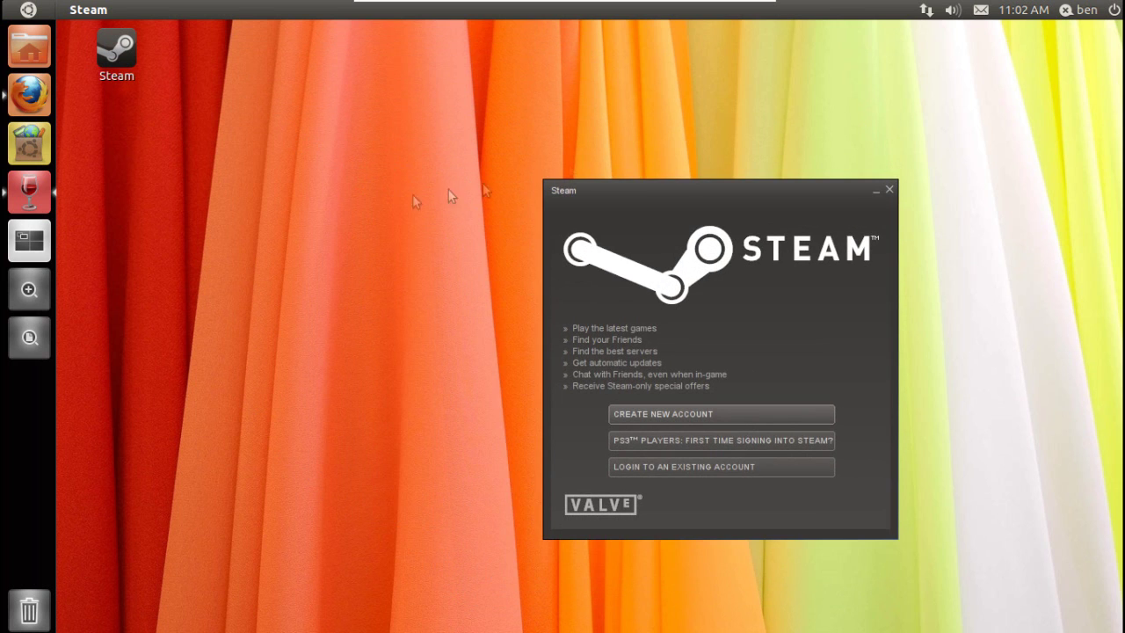
drag(684, 194, 521, 162)
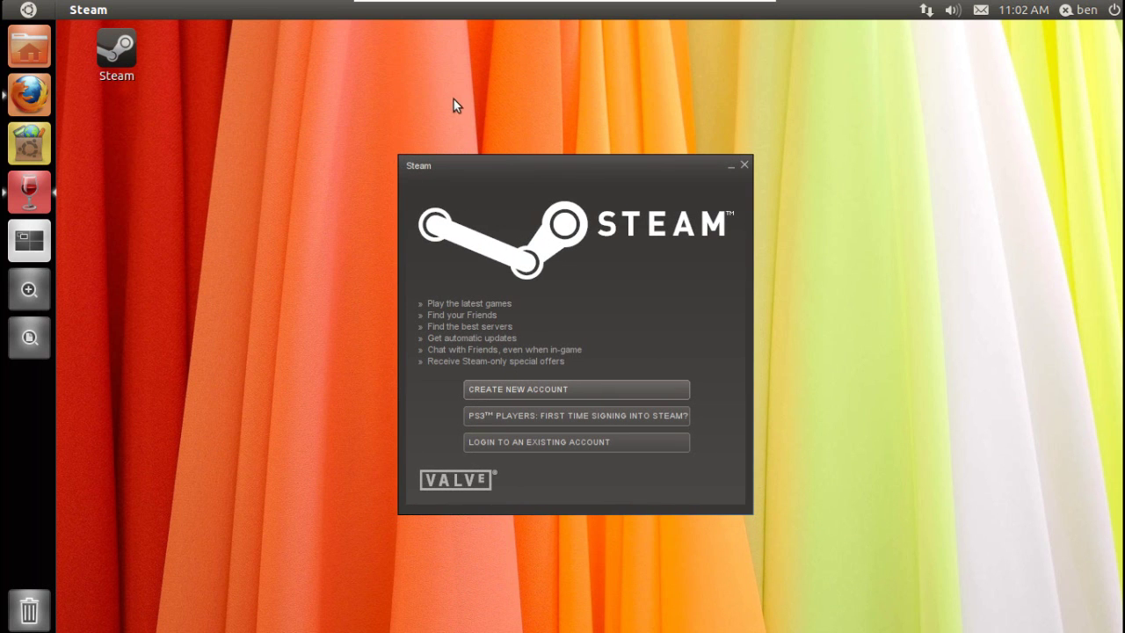